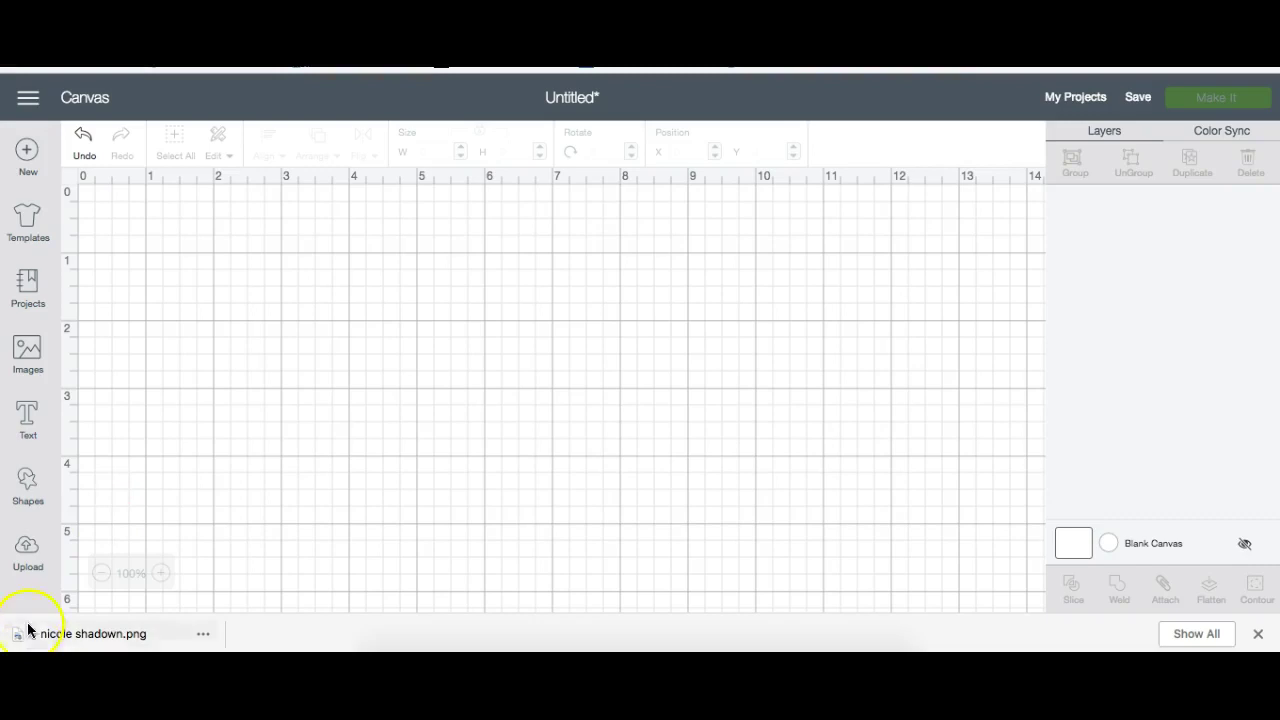
- Insert the uploaded '3 Initial Terminal H to N' swash letter sheet onto the canvas
{"action": "left_click", "coordinate": [28, 552]}
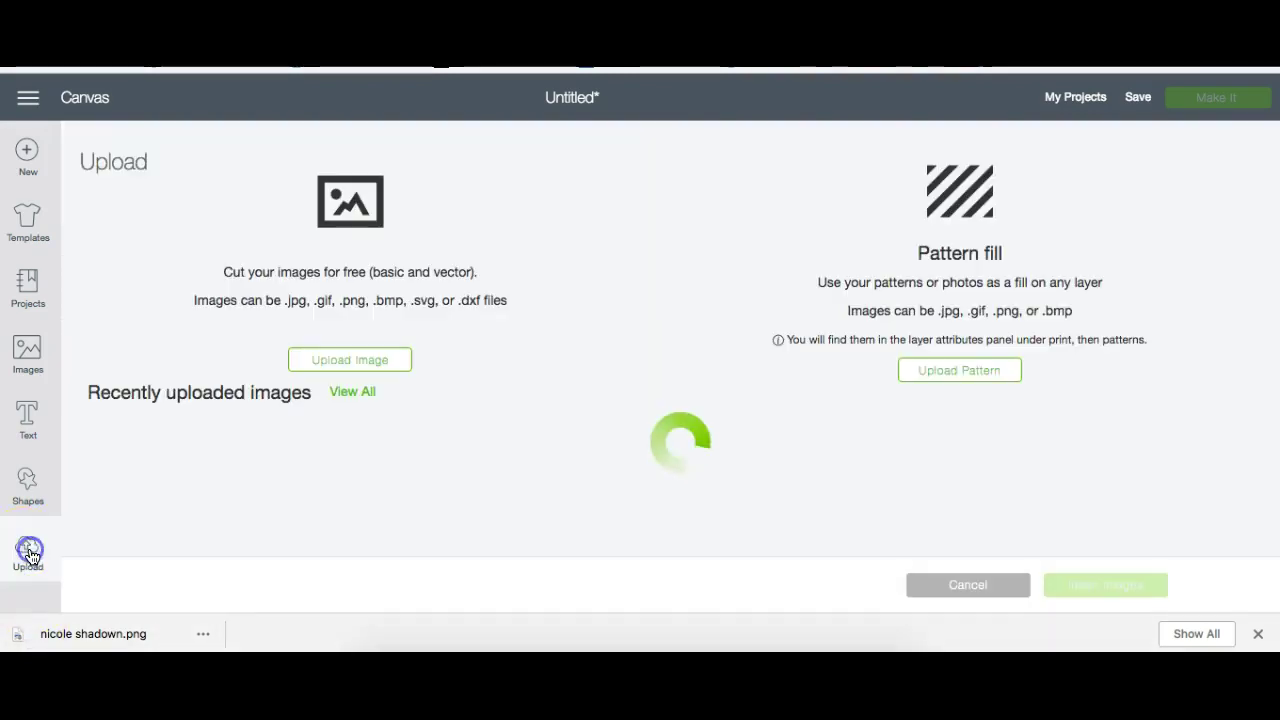
{"action": "scroll", "coordinate": [270, 460], "scroll_direction": "down", "scroll_amount": 5}
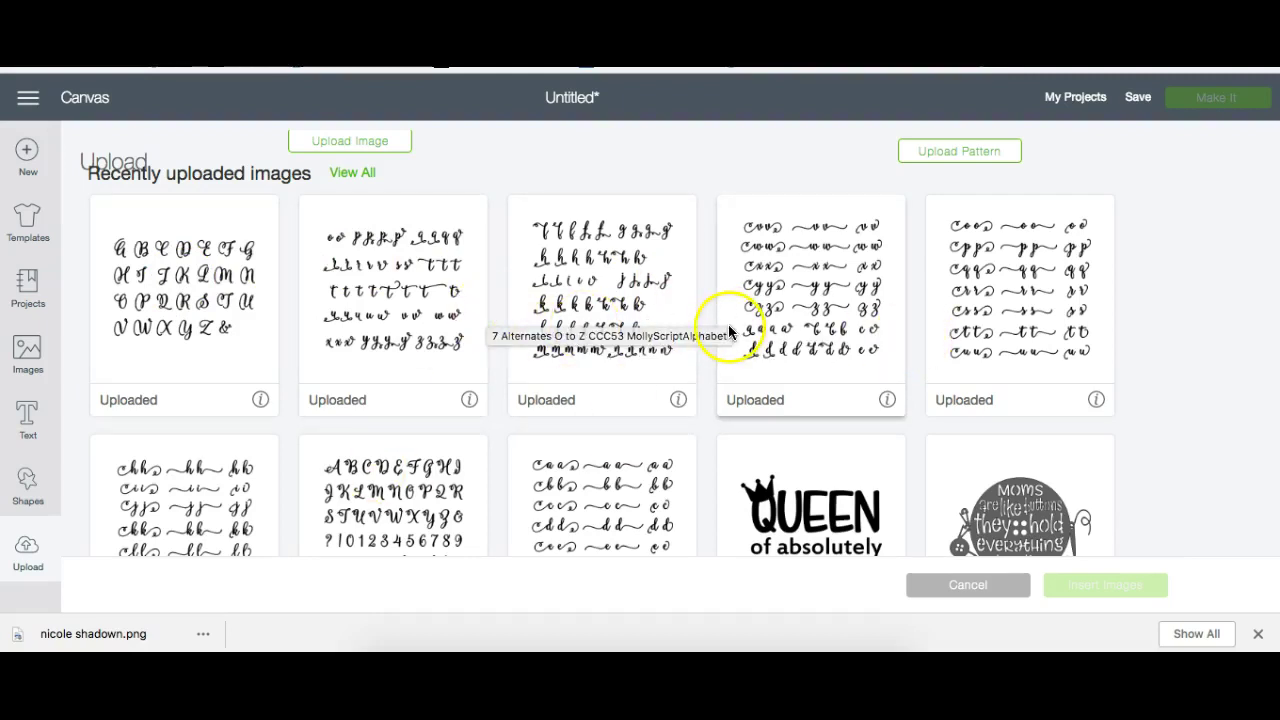
{"action": "scroll", "coordinate": [548, 290], "scroll_direction": "down", "scroll_amount": 2}
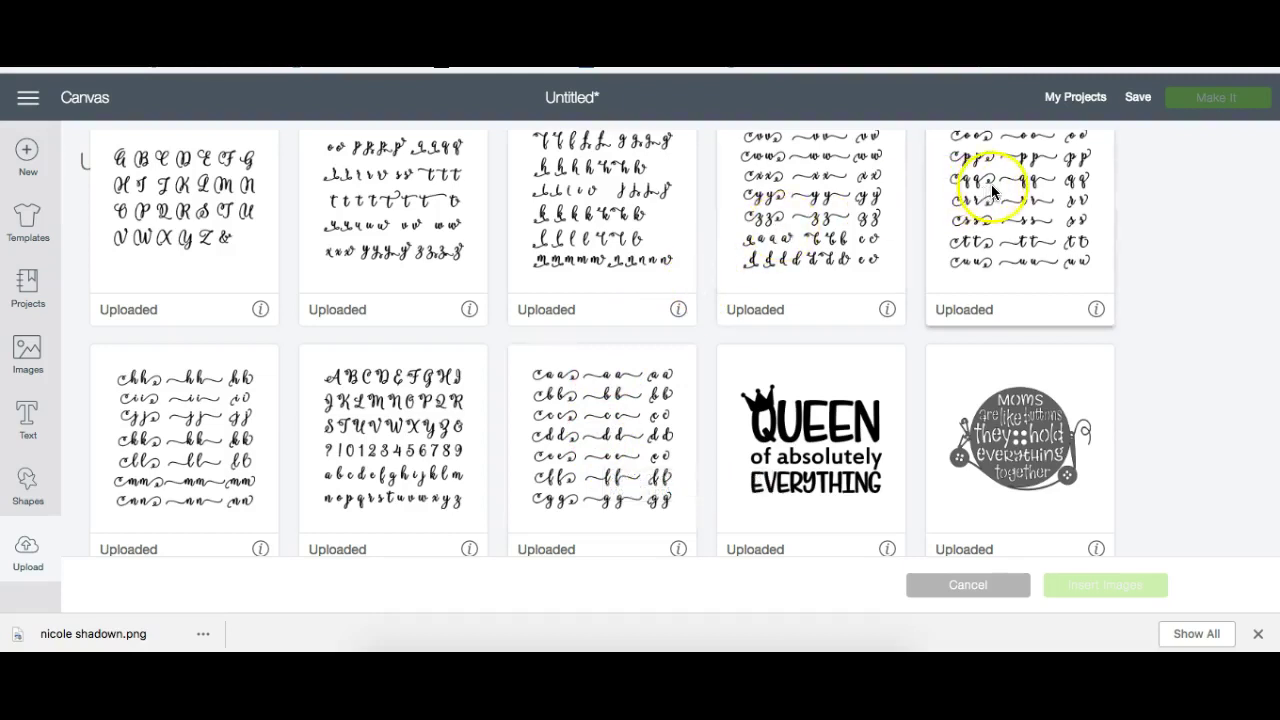
{"action": "scroll", "coordinate": [997, 187], "scroll_direction": "up", "scroll_amount": 1}
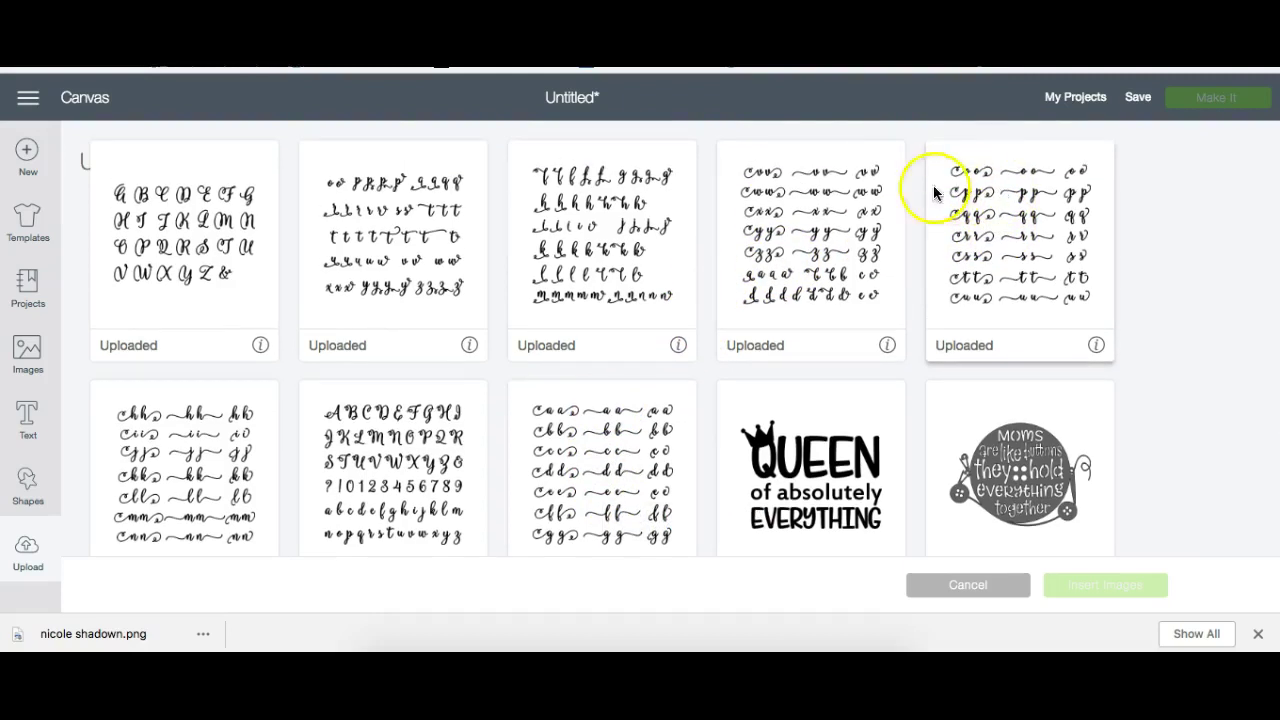
{"action": "left_click", "coordinate": [205, 474]}
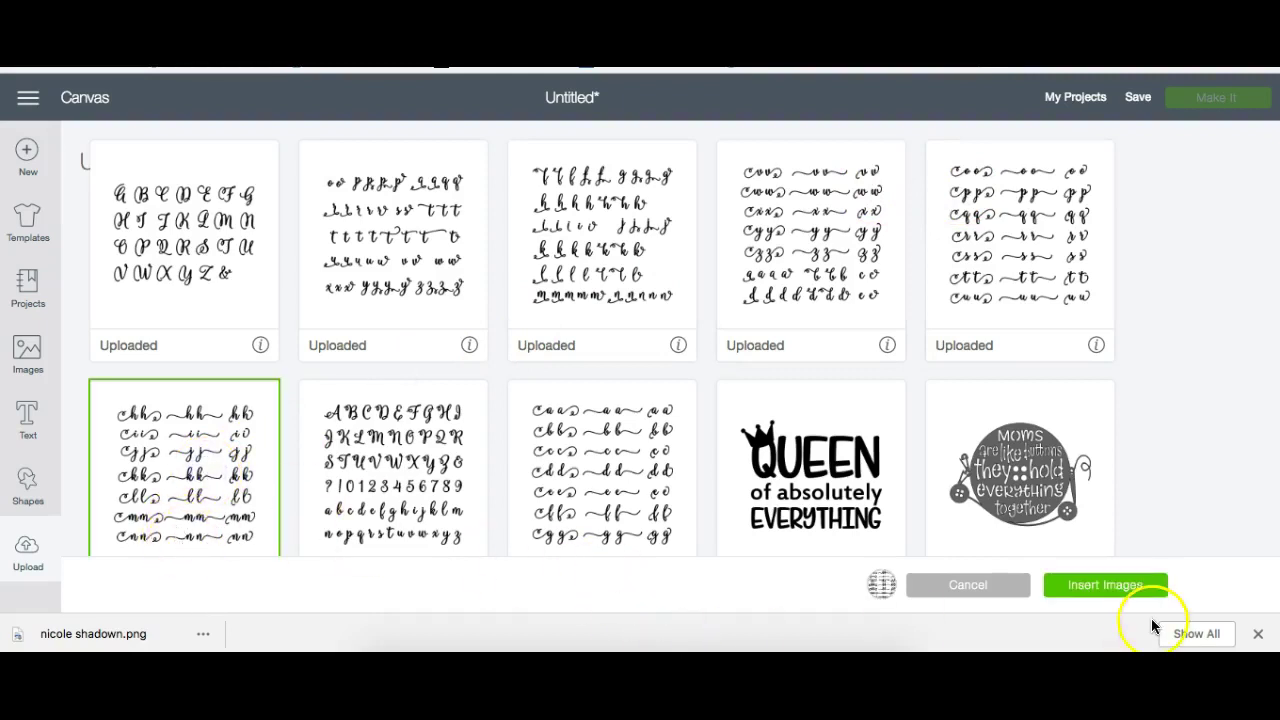
{"action": "left_click", "coordinate": [1145, 586]}
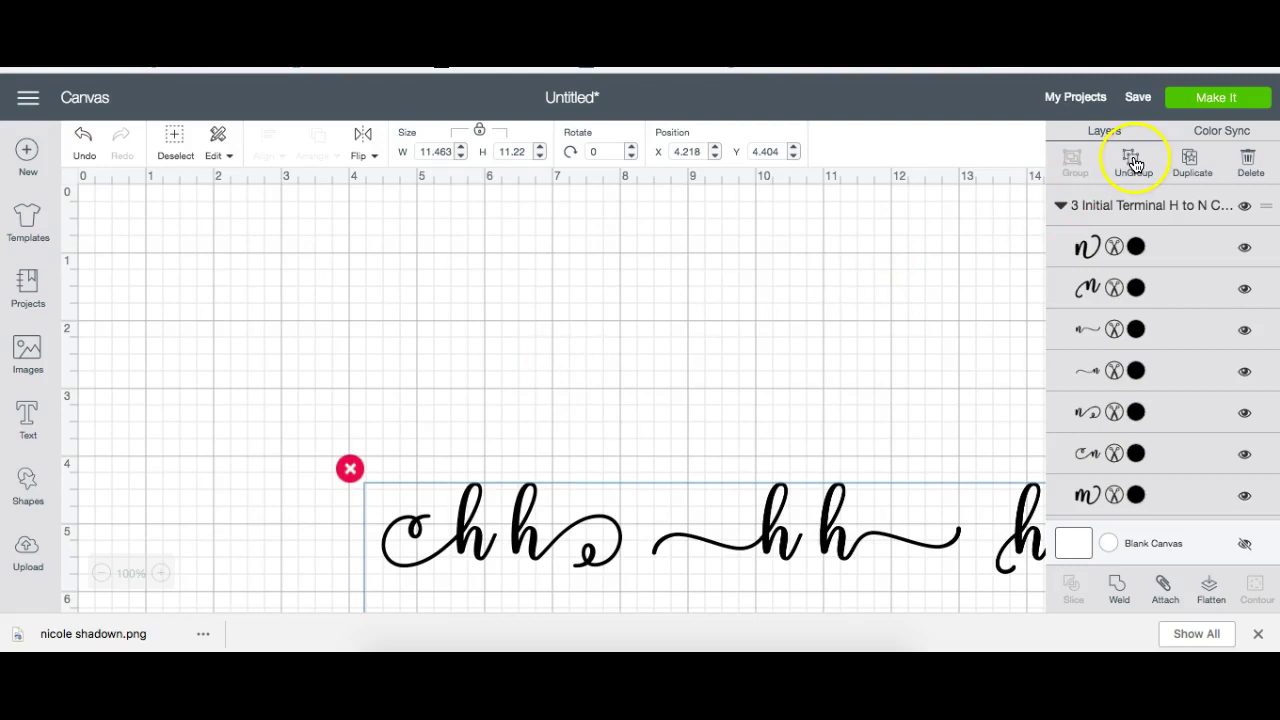
- Resize the letter sheet to 5 in wide and move it to the canvas's right side
{"action": "left_click", "coordinate": [438, 152]}
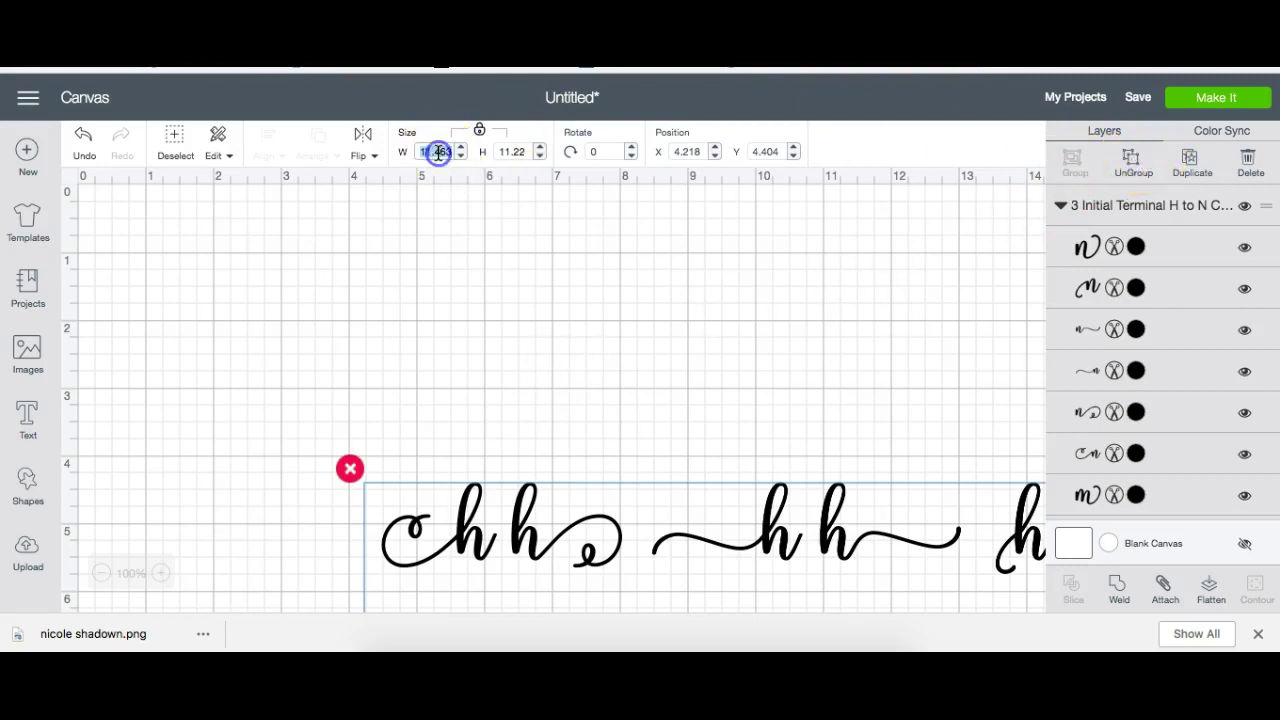
{"action": "type", "text": "5"}
{"action": "key", "text": "Return"}
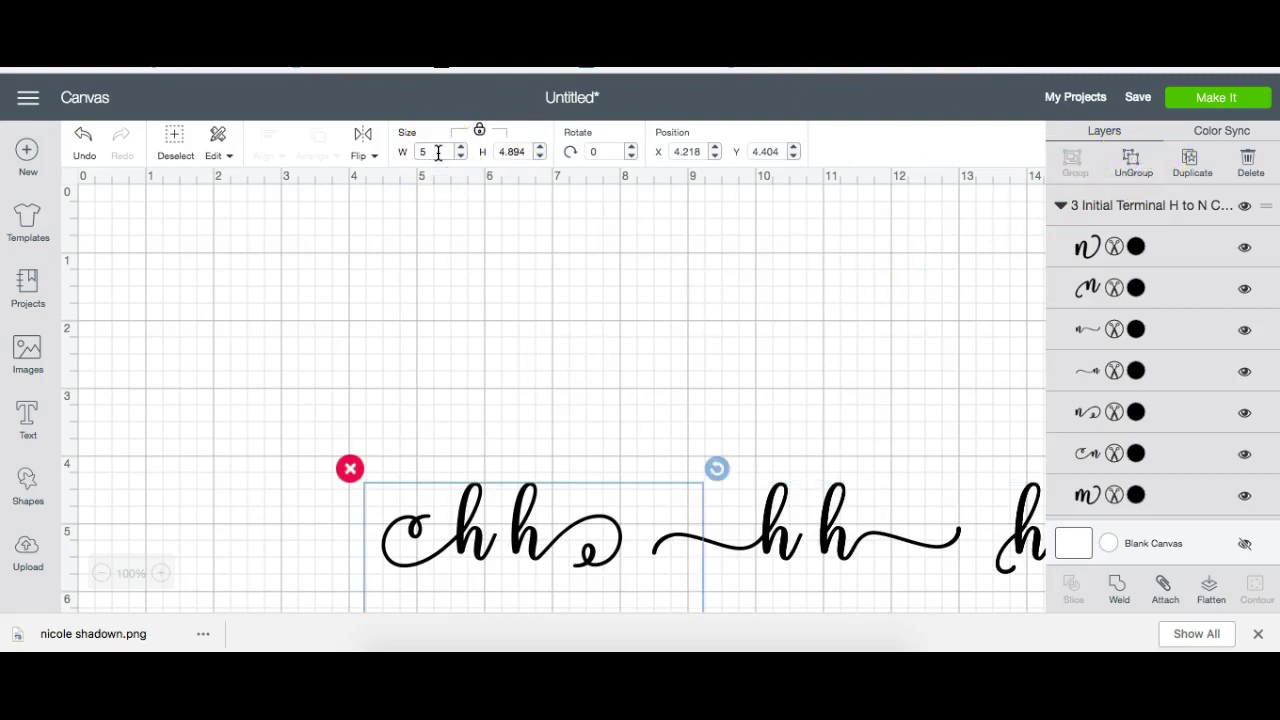
{"action": "left_click_drag", "start_coordinate": [557, 466], "coordinate": [805, 289]}
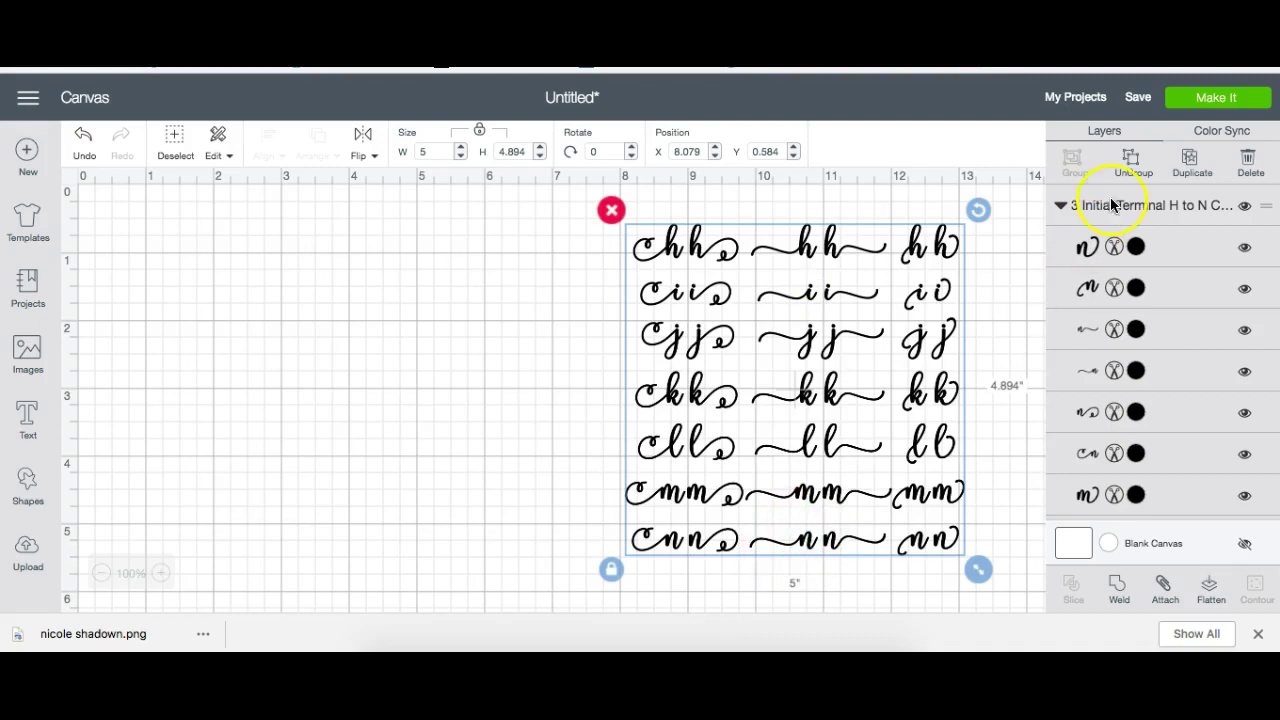
- Ungroup the sheet, move the swash n and the l to the top, and delete the other letters
{"action": "left_click", "coordinate": [1133, 163]}
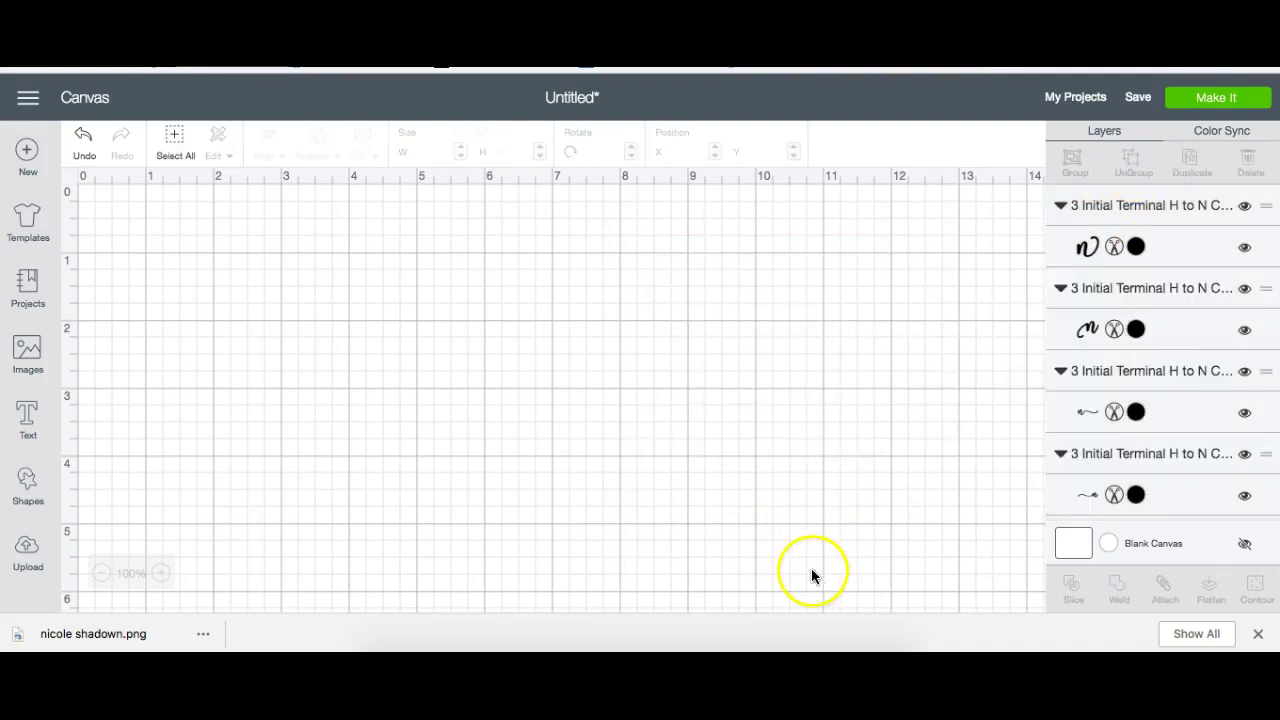
{"action": "left_click_drag", "start_coordinate": [808, 557], "coordinate": [174, 248]}
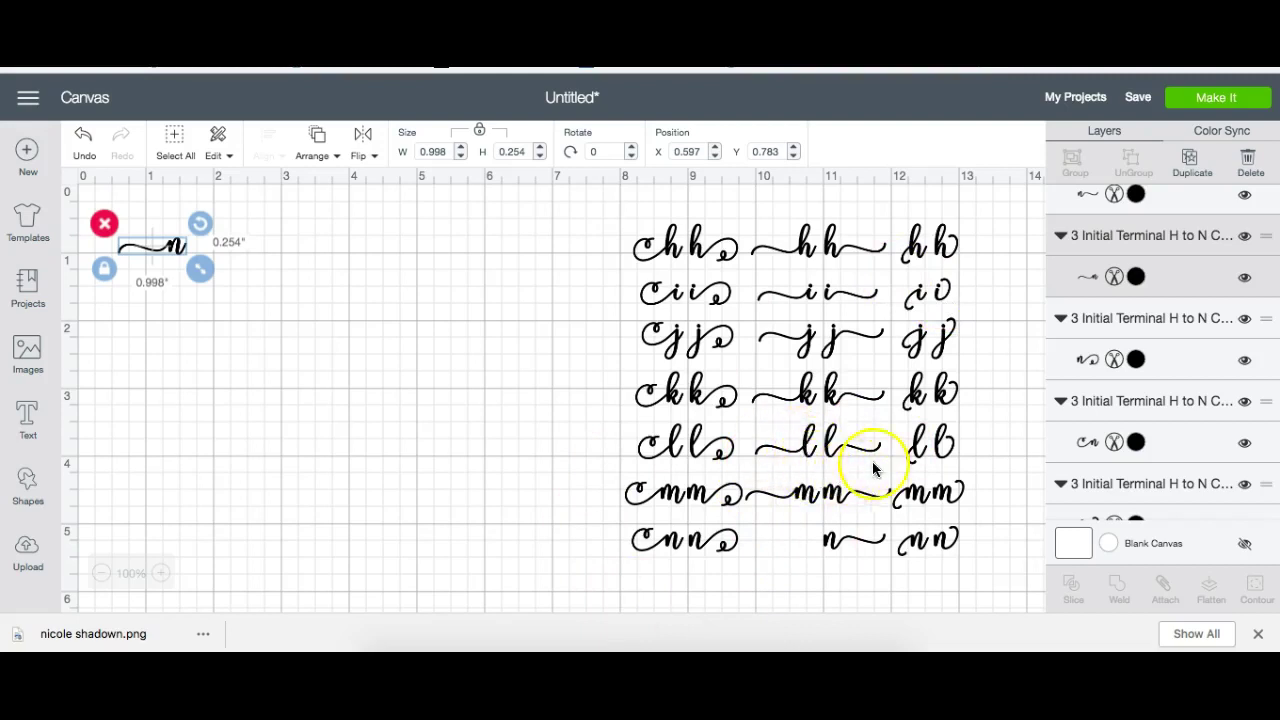
{"action": "left_click", "coordinate": [940, 450]}
{"action": "left_click_drag", "start_coordinate": [940, 450], "coordinate": [368, 246]}
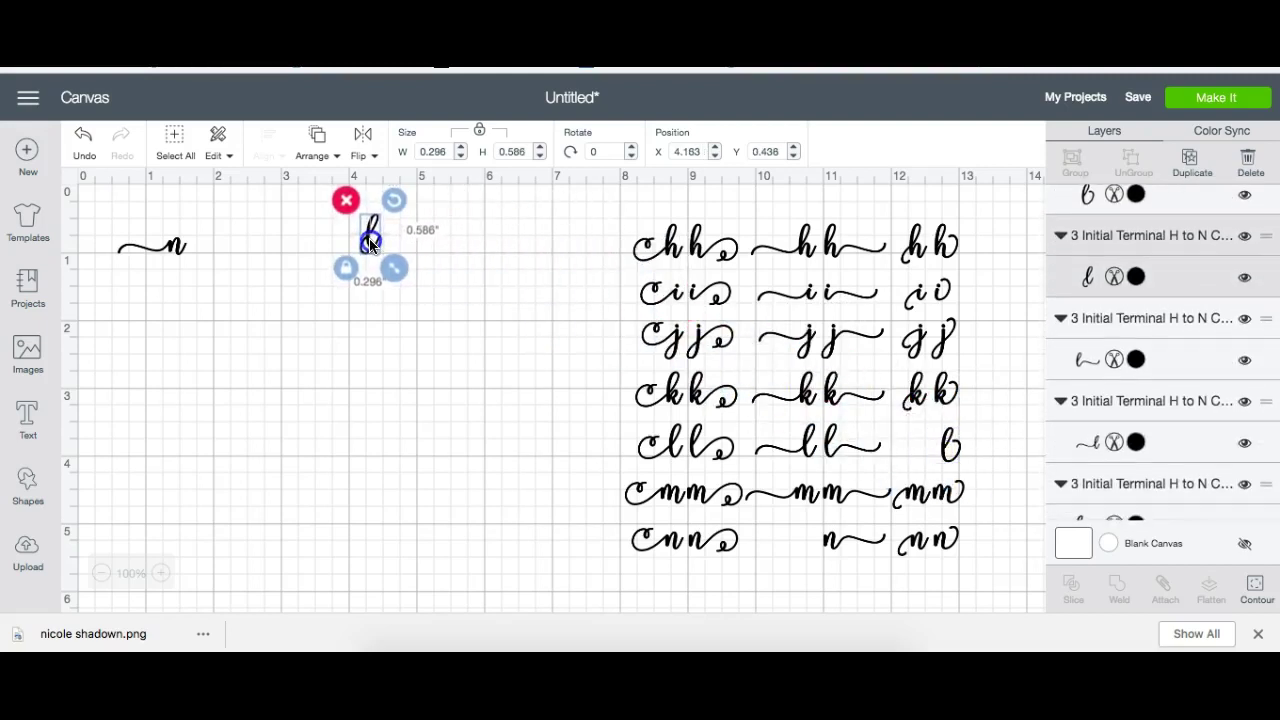
{"action": "left_click", "coordinate": [546, 347]}
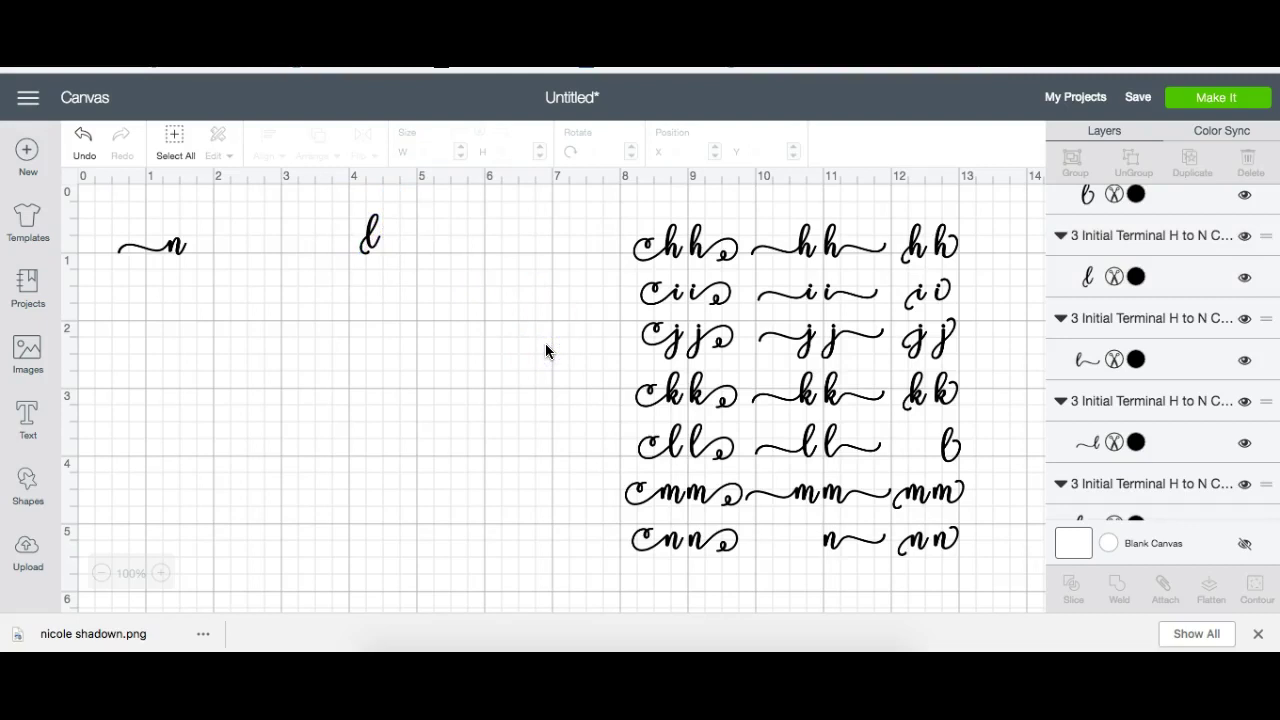
{"action": "mouse_move", "coordinate": [605, 208]}
{"action": "left_mouse_down"}
{"action": "mouse_move", "coordinate": [737, 549]}
{"action": "mouse_move", "coordinate": [986, 587]}
{"action": "left_mouse_up"}
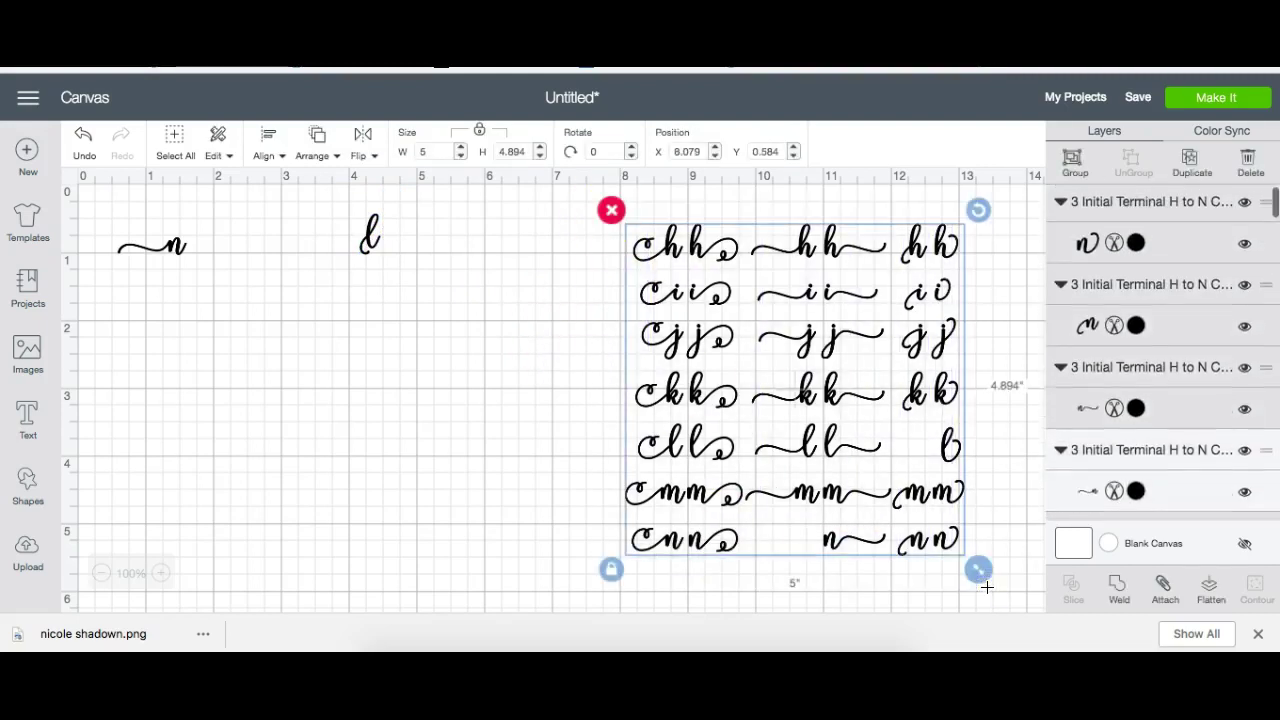
{"action": "key", "text": "Delete"}
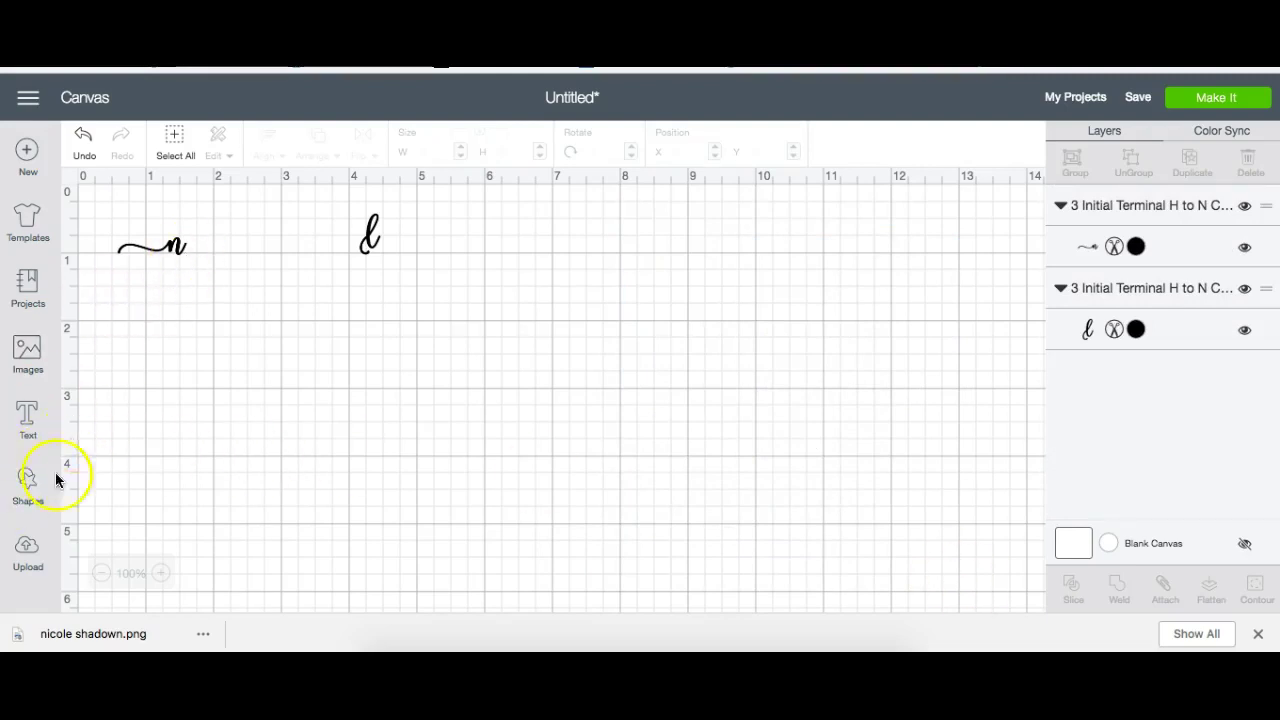
- Insert the uploaded '6 Alternates F to N' letter sheet onto the canvas
{"action": "left_click", "coordinate": [28, 553]}
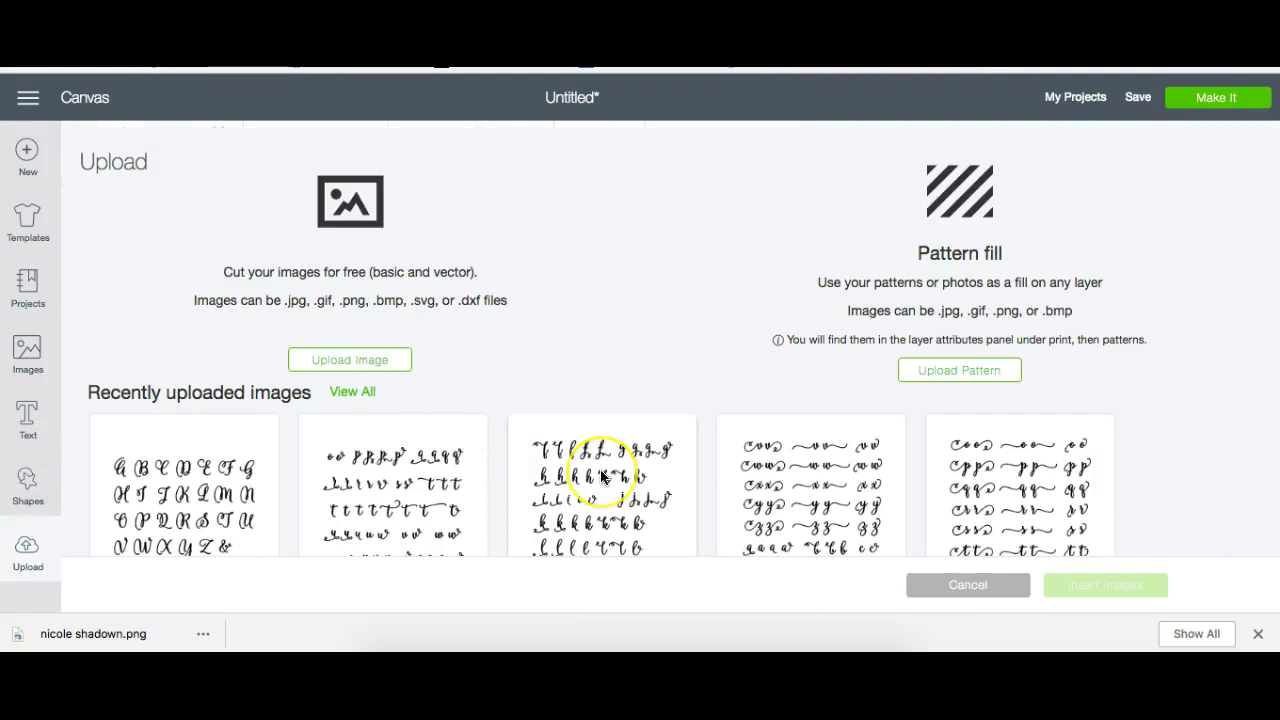
{"action": "scroll", "coordinate": [600, 465], "scroll_direction": "down", "scroll_amount": 5}
{"action": "scroll", "coordinate": [600, 477], "scroll_direction": "down", "scroll_amount": 2}
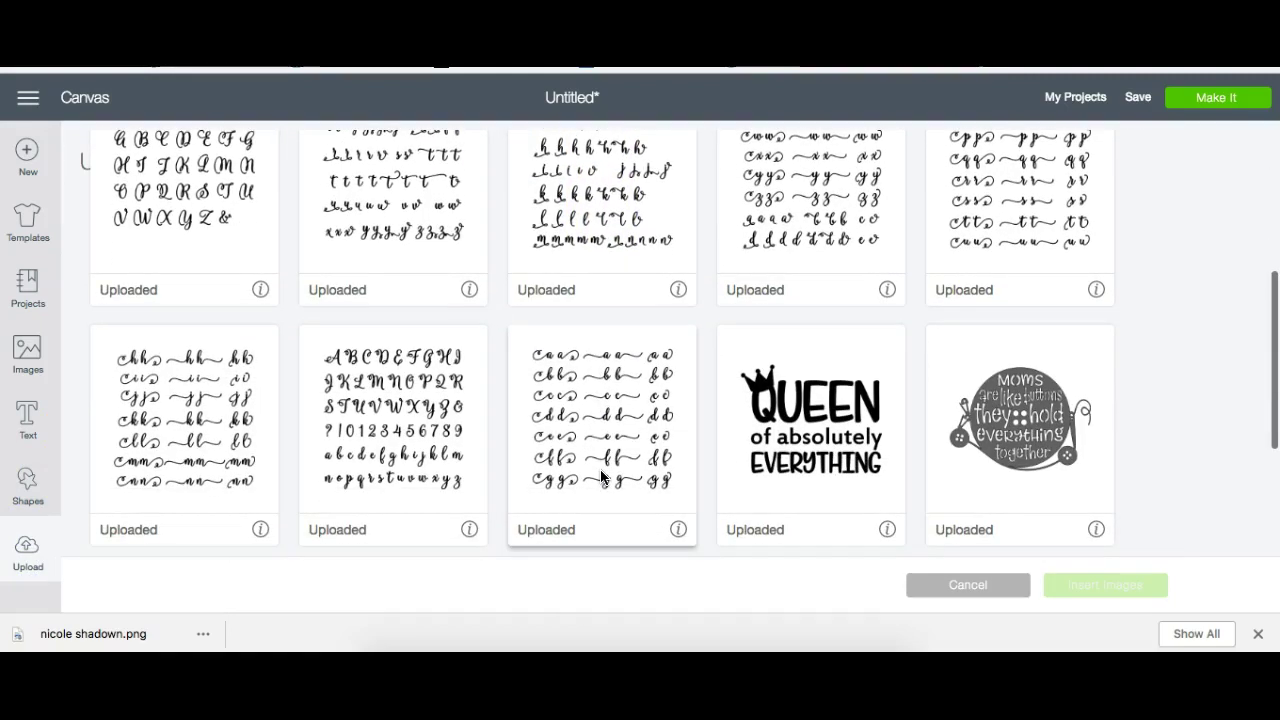
{"action": "left_click", "coordinate": [197, 405]}
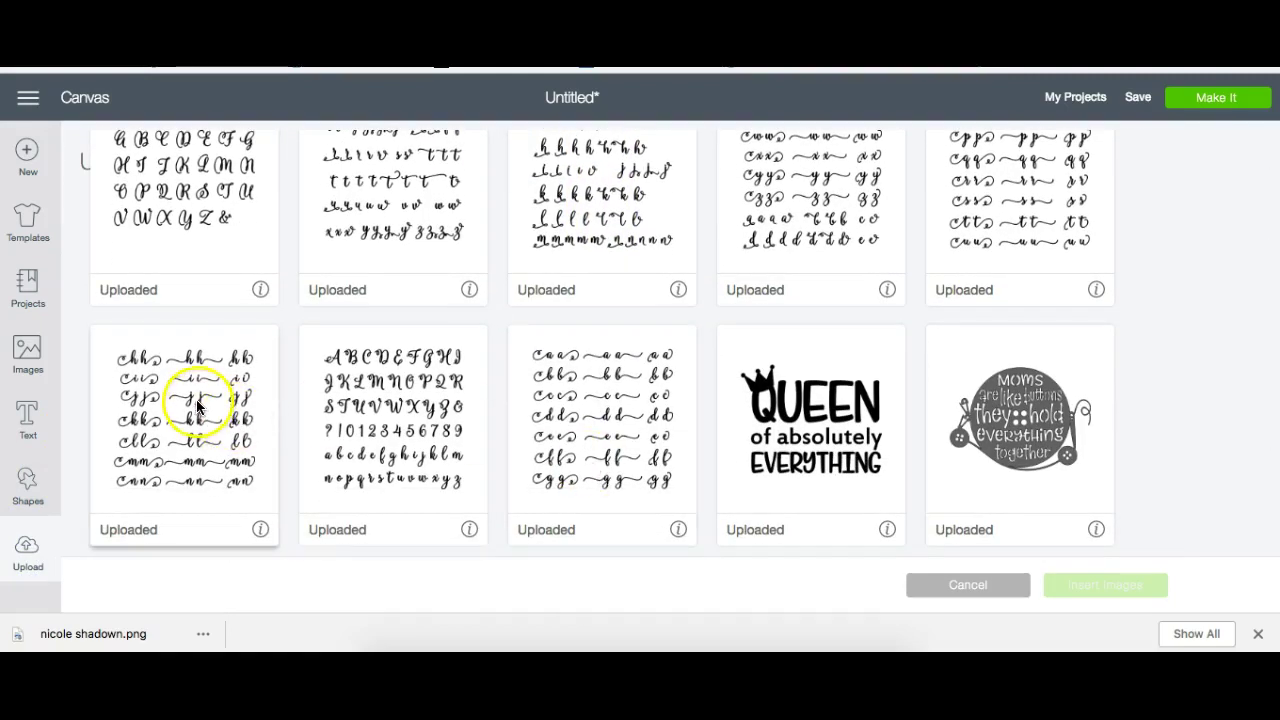
{"action": "scroll", "coordinate": [400, 360], "scroll_direction": "up", "scroll_amount": 2}
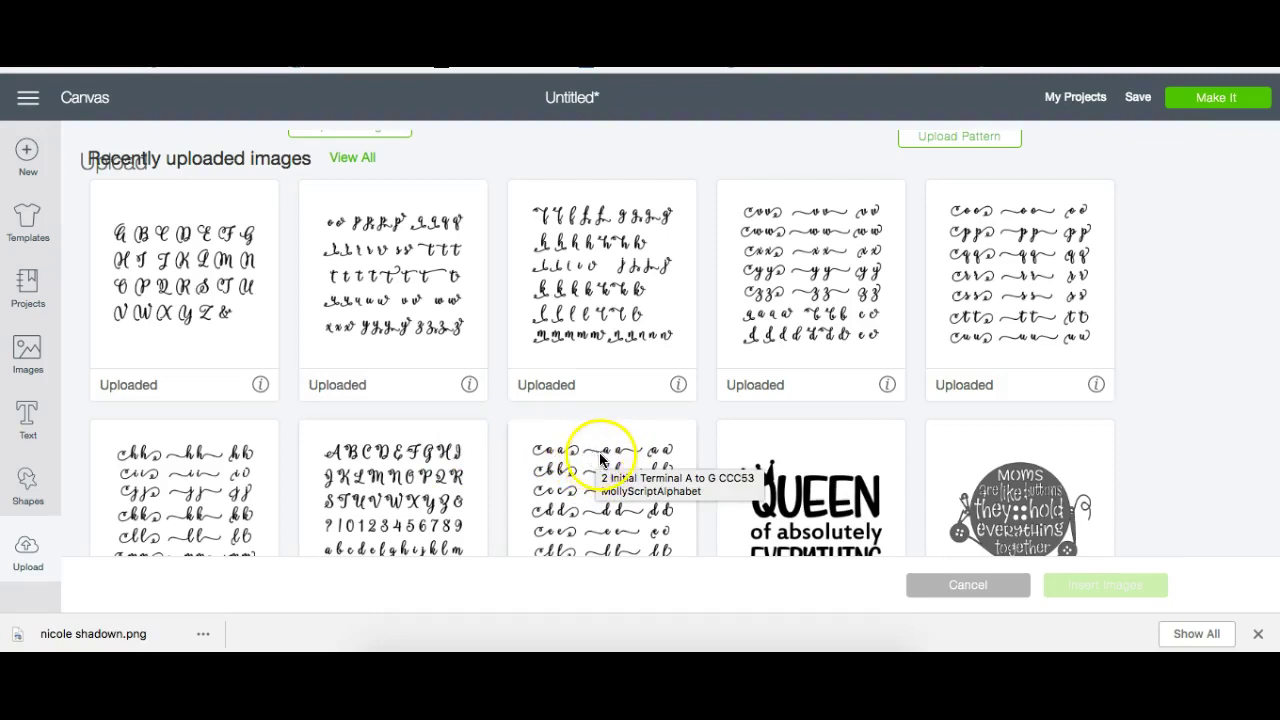
{"action": "left_click", "coordinate": [573, 265]}
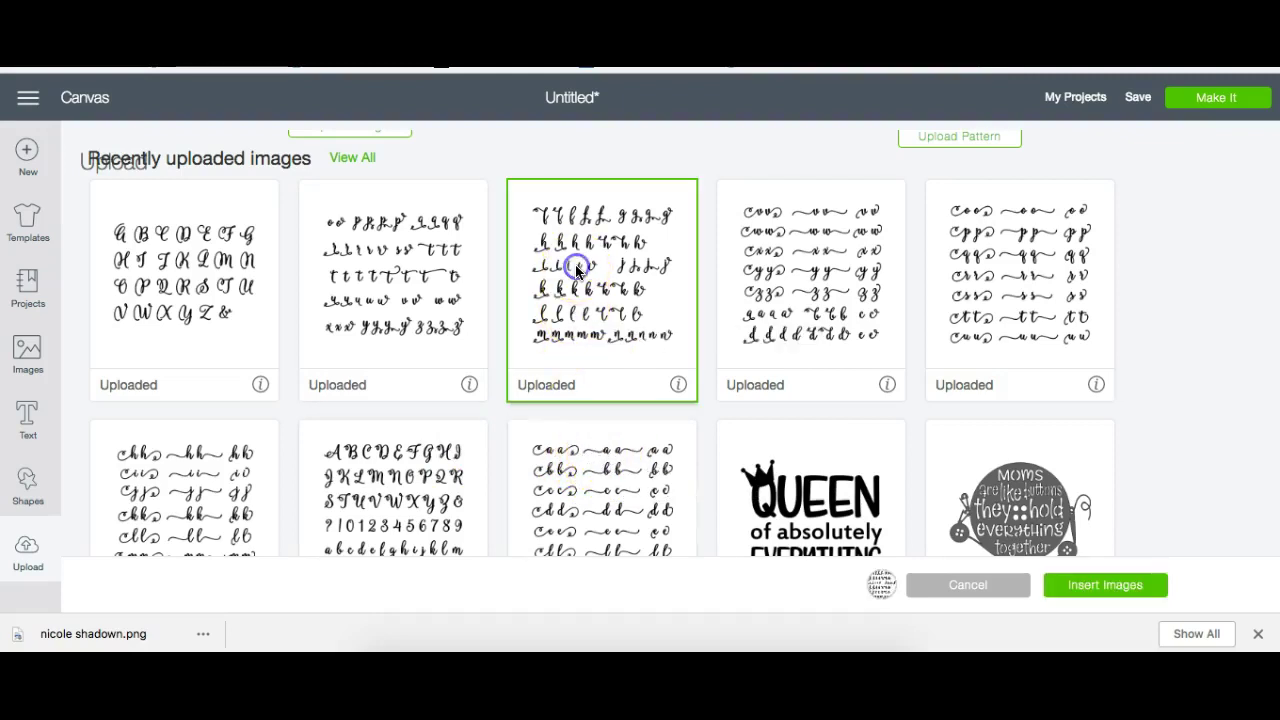
{"action": "left_click", "coordinate": [1100, 586]}
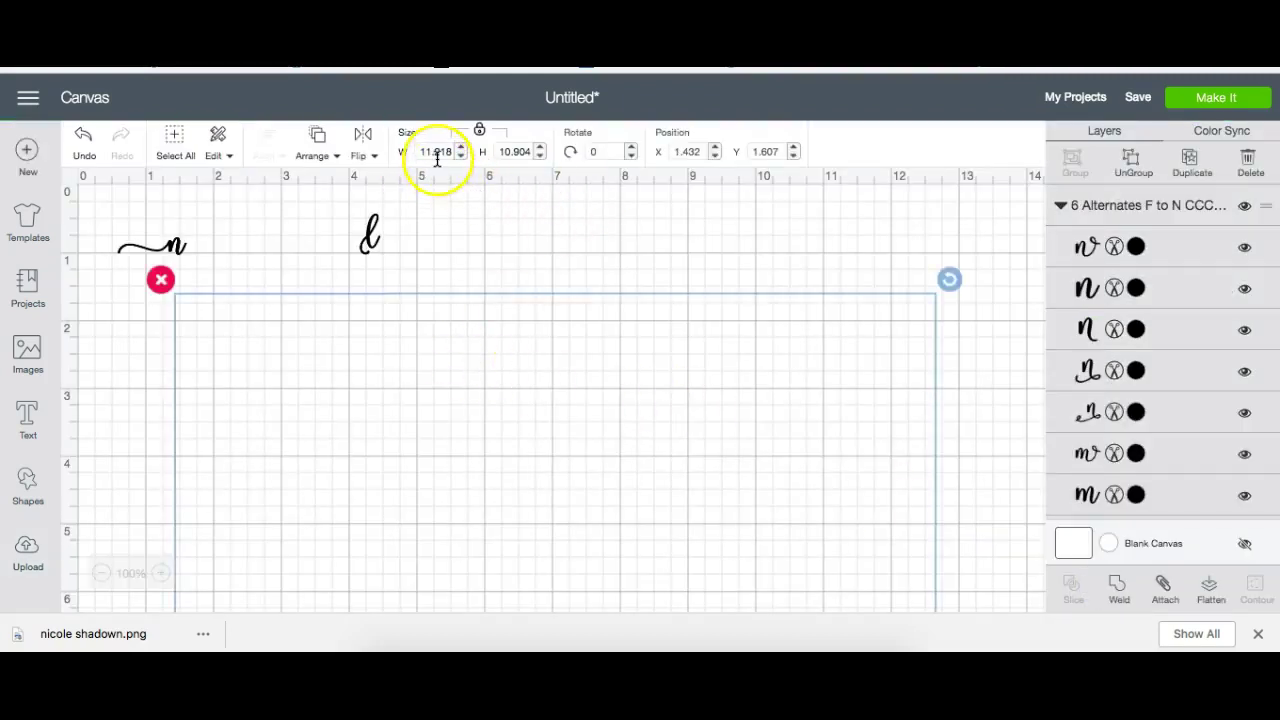
- Shrink the alternates sheet to 5 in wide and pick out an i from its letter rows
{"action": "left_click", "coordinate": [437, 155]}
{"action": "type", "text": "5"}
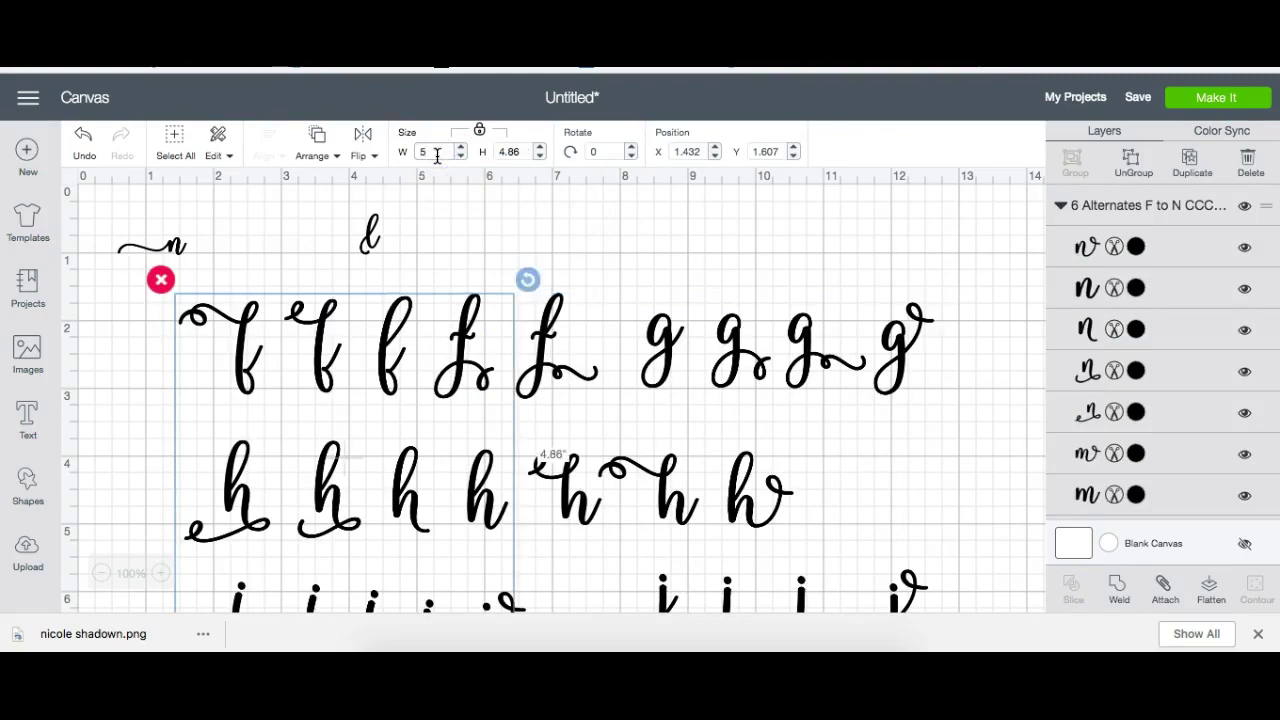
{"action": "left_click", "coordinate": [423, 429]}
{"action": "left_click_drag", "start_coordinate": [396, 468], "coordinate": [737, 423]}
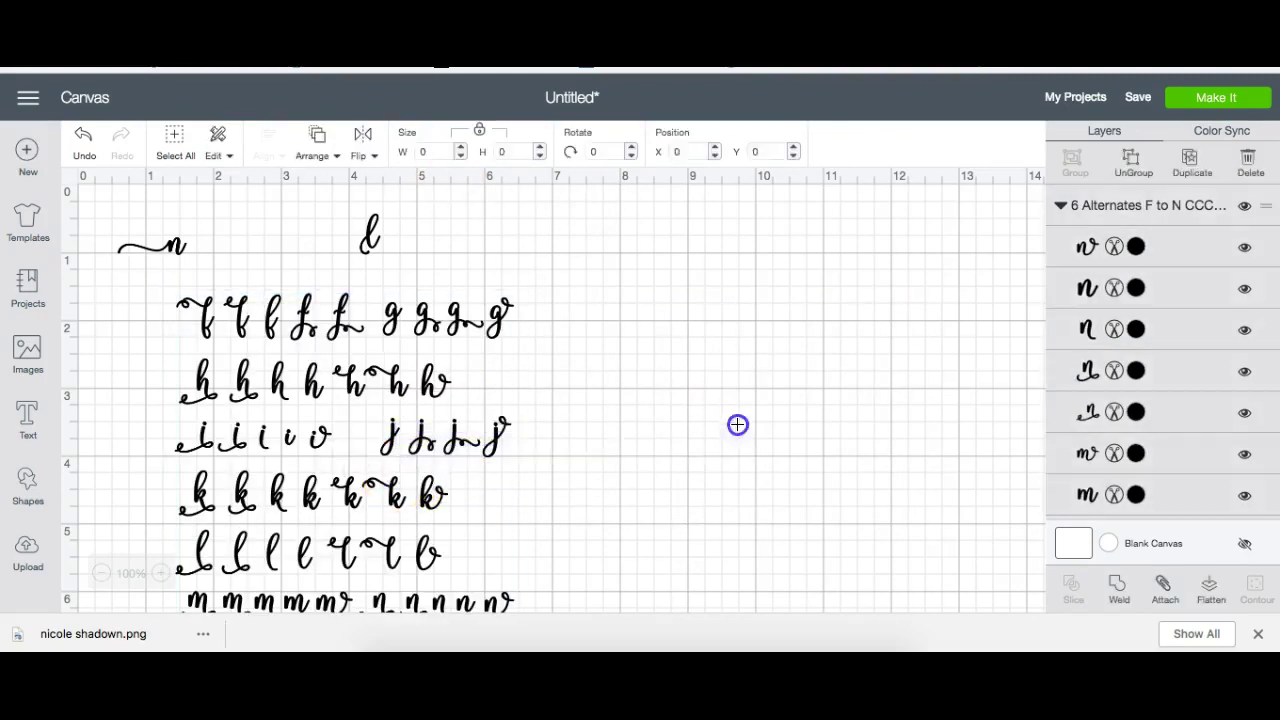
{"action": "left_click_drag", "start_coordinate": [380, 434], "coordinate": [880, 364]}
{"action": "left_click_drag", "start_coordinate": [318, 420], "coordinate": [523, 386]}
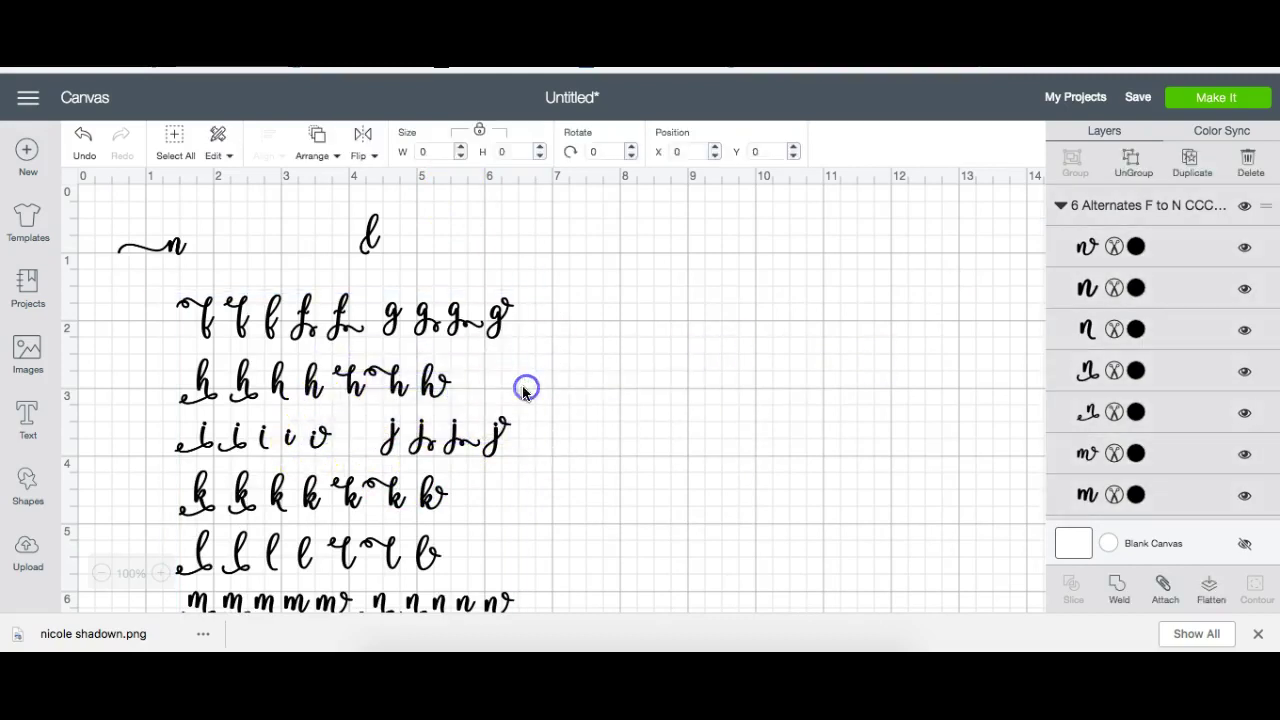
{"action": "left_click_drag", "start_coordinate": [306, 457], "coordinate": [533, 327]}
{"action": "left_click_drag", "start_coordinate": [290, 384], "coordinate": [449, 366]}
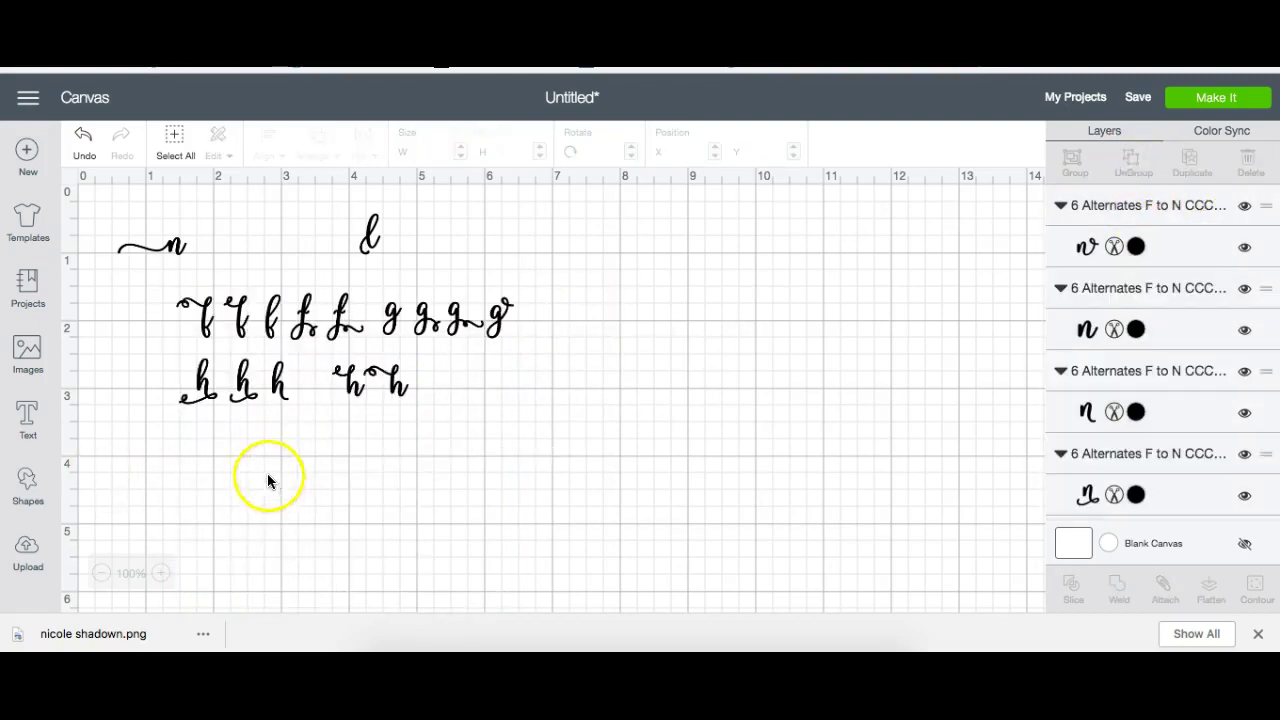
- Place the i after the swash n to spell 'ni' and delete the leftover alternates
{"action": "left_click_drag", "start_coordinate": [261, 450], "coordinate": [185, 252]}
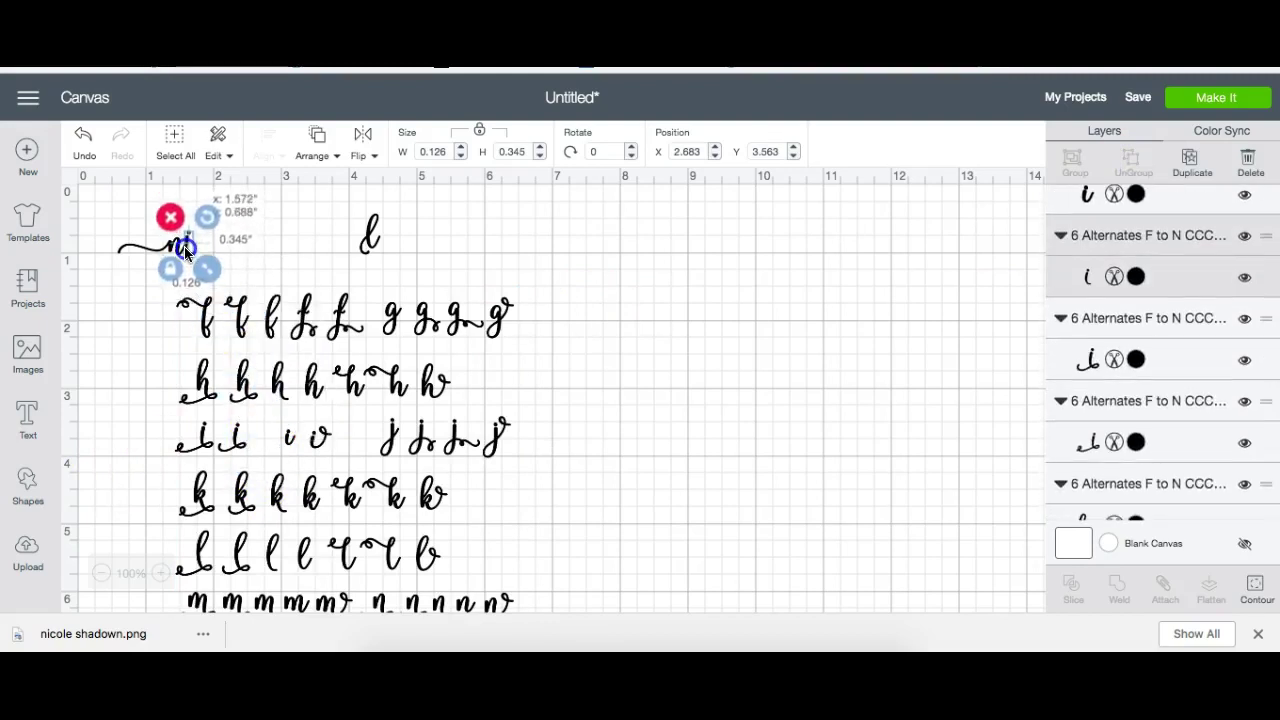
{"action": "left_click", "coordinate": [274, 270]}
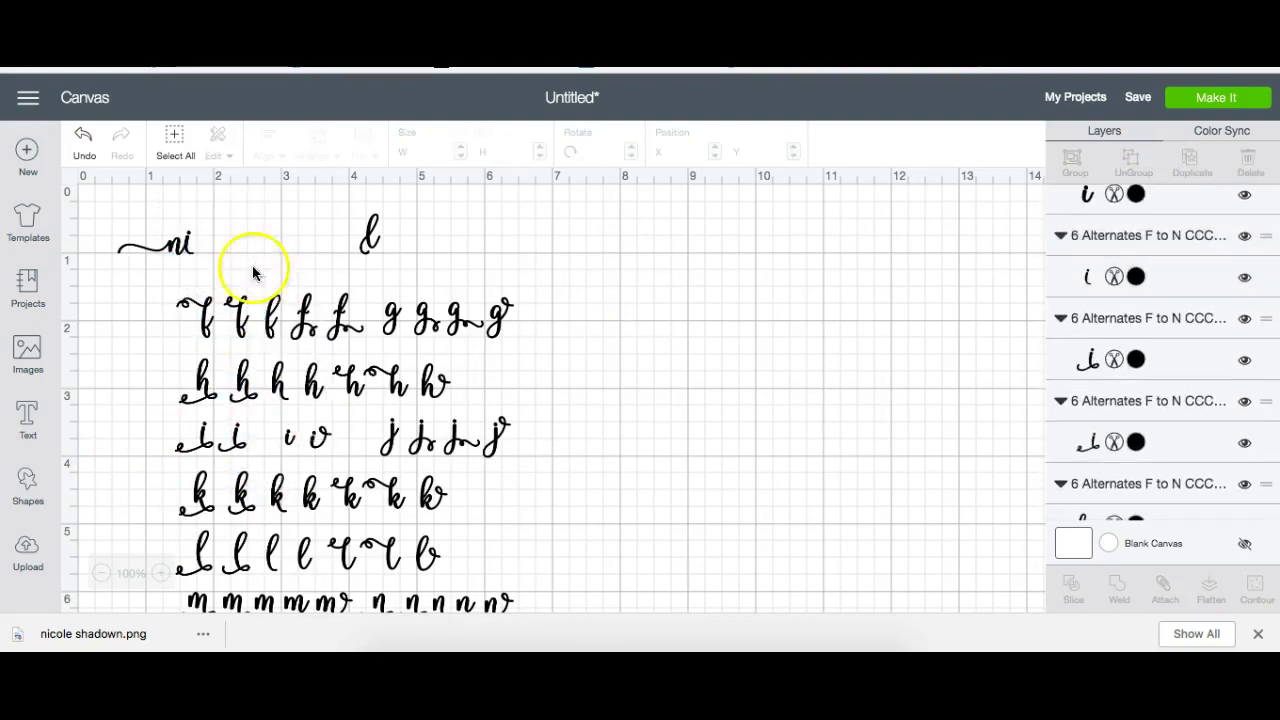
{"action": "left_click", "coordinate": [188, 252]}
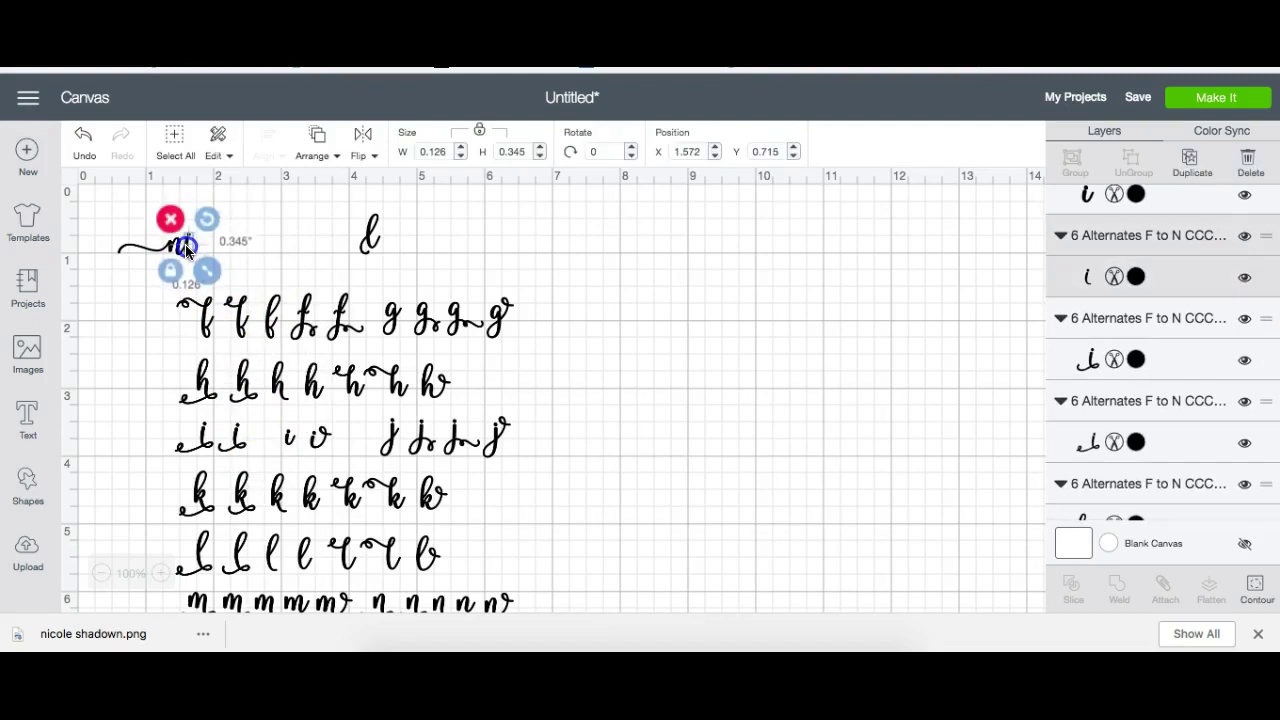
{"action": "left_click", "coordinate": [148, 335]}
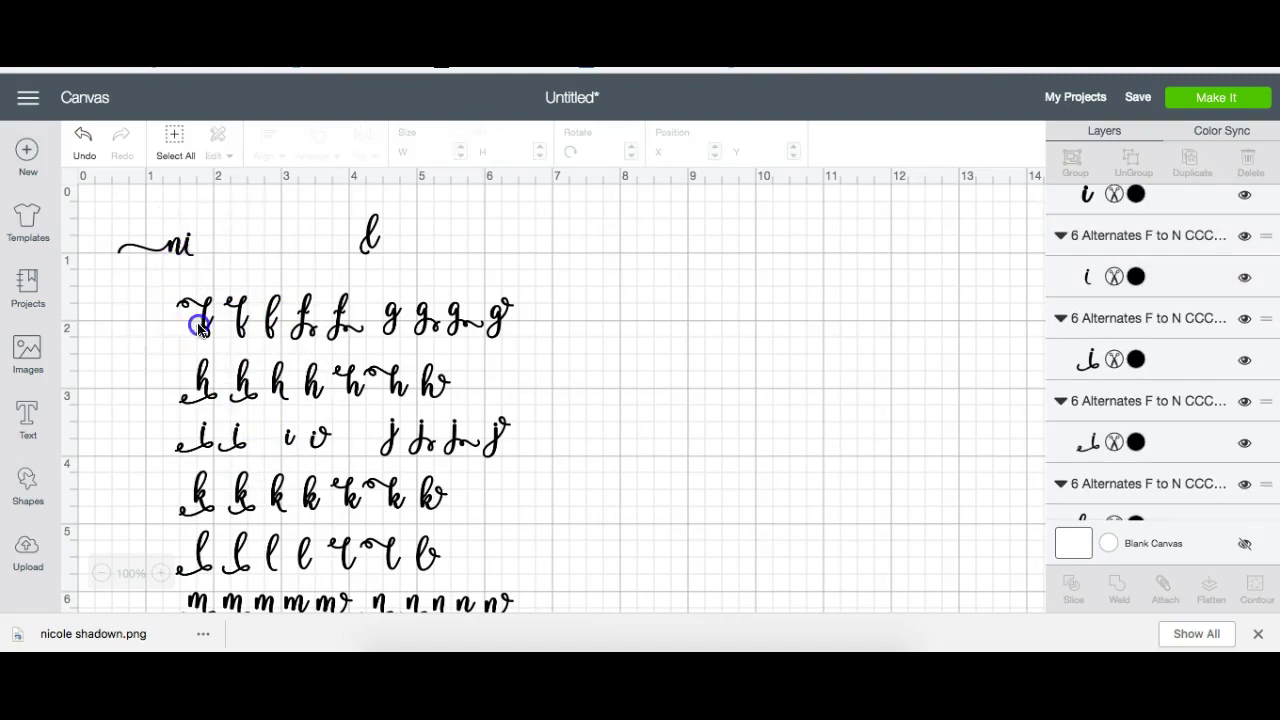
{"action": "left_click_drag", "start_coordinate": [199, 327], "coordinate": [552, 600]}
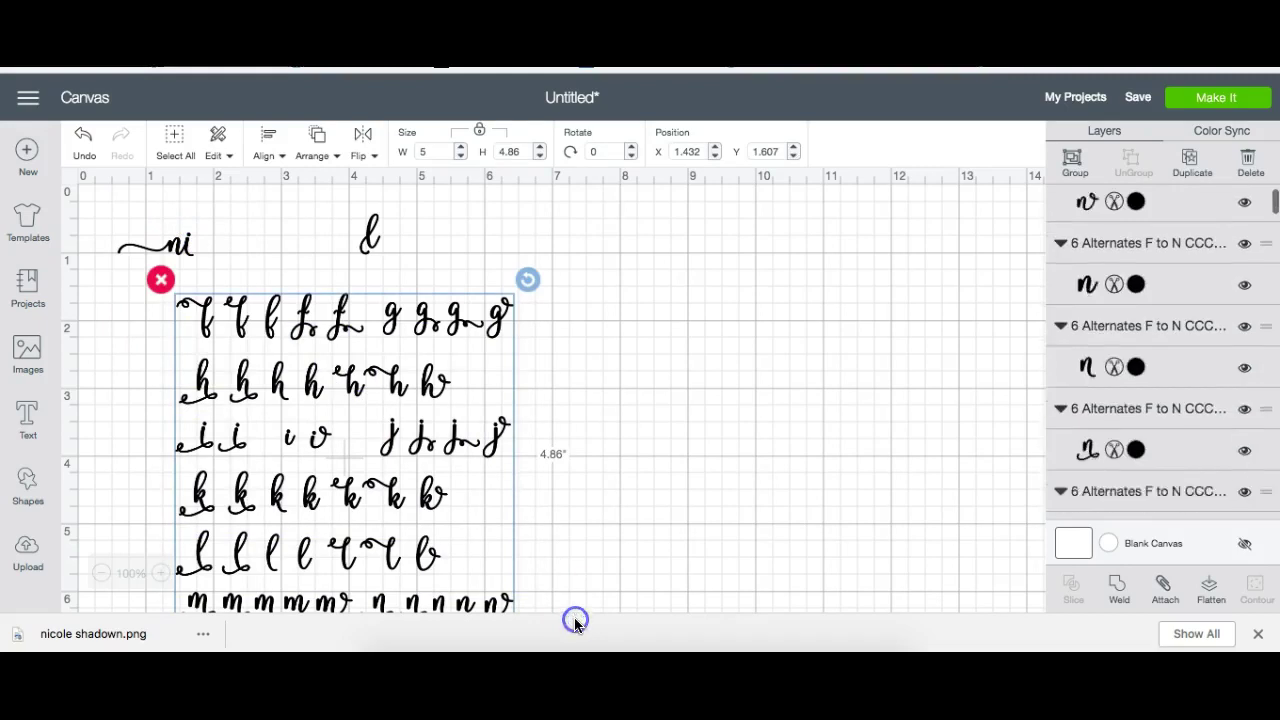
{"action": "key", "text": "Delete"}
{"action": "scroll", "coordinate": [538, 528], "scroll_direction": "down", "scroll_amount": 3}
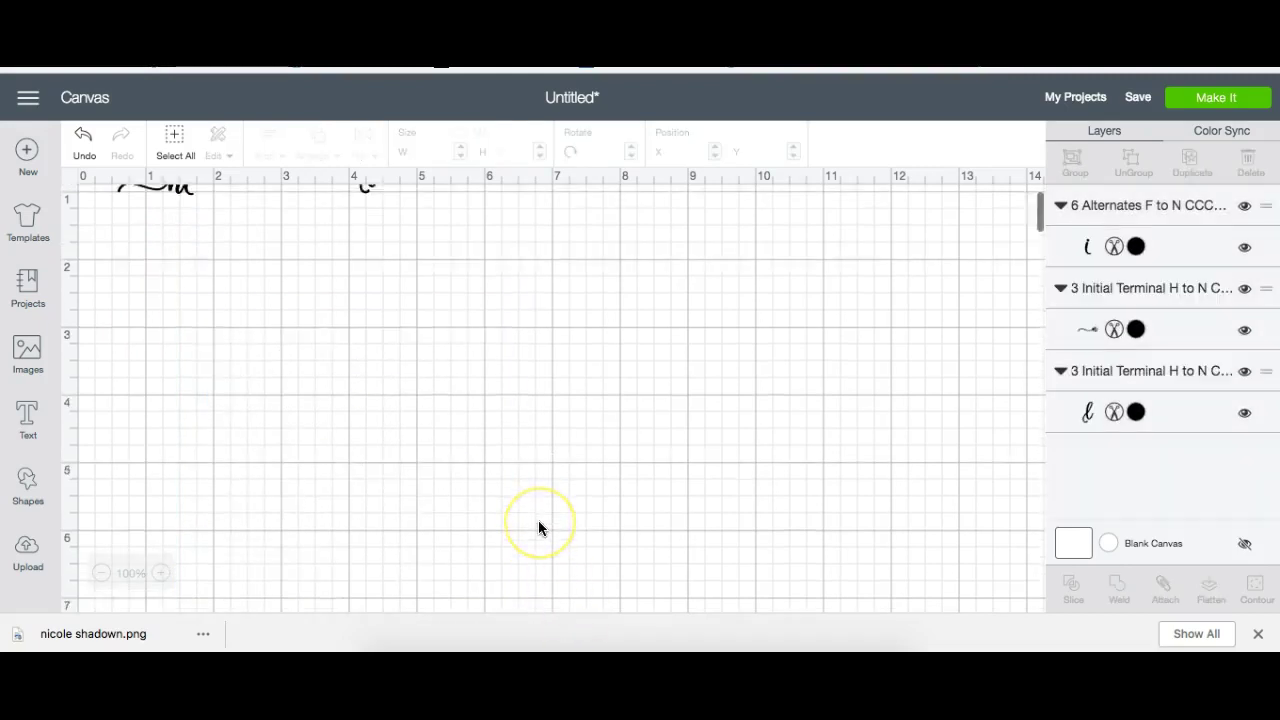
{"action": "scroll", "coordinate": [538, 528], "scroll_direction": "up", "scroll_amount": 3}
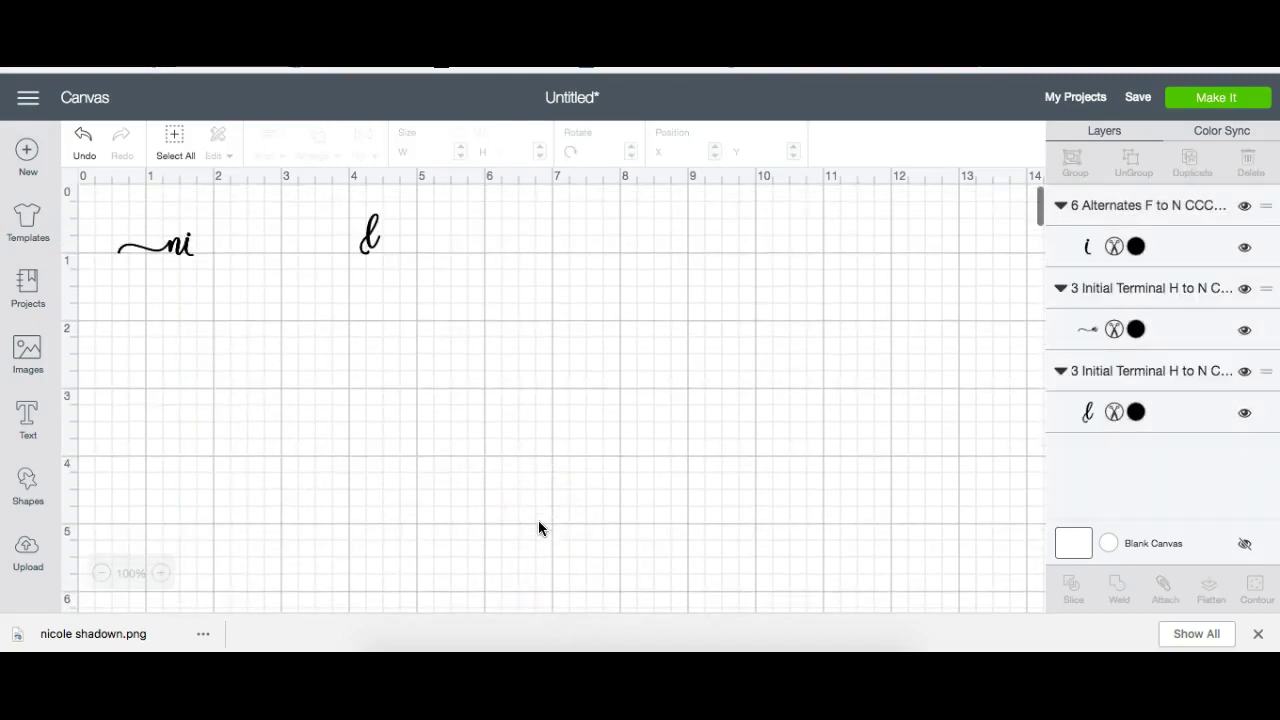
{"action": "left_click", "coordinate": [26, 552]}
{"action": "scroll", "coordinate": [464, 437], "scroll_direction": "down", "scroll_amount": 3}
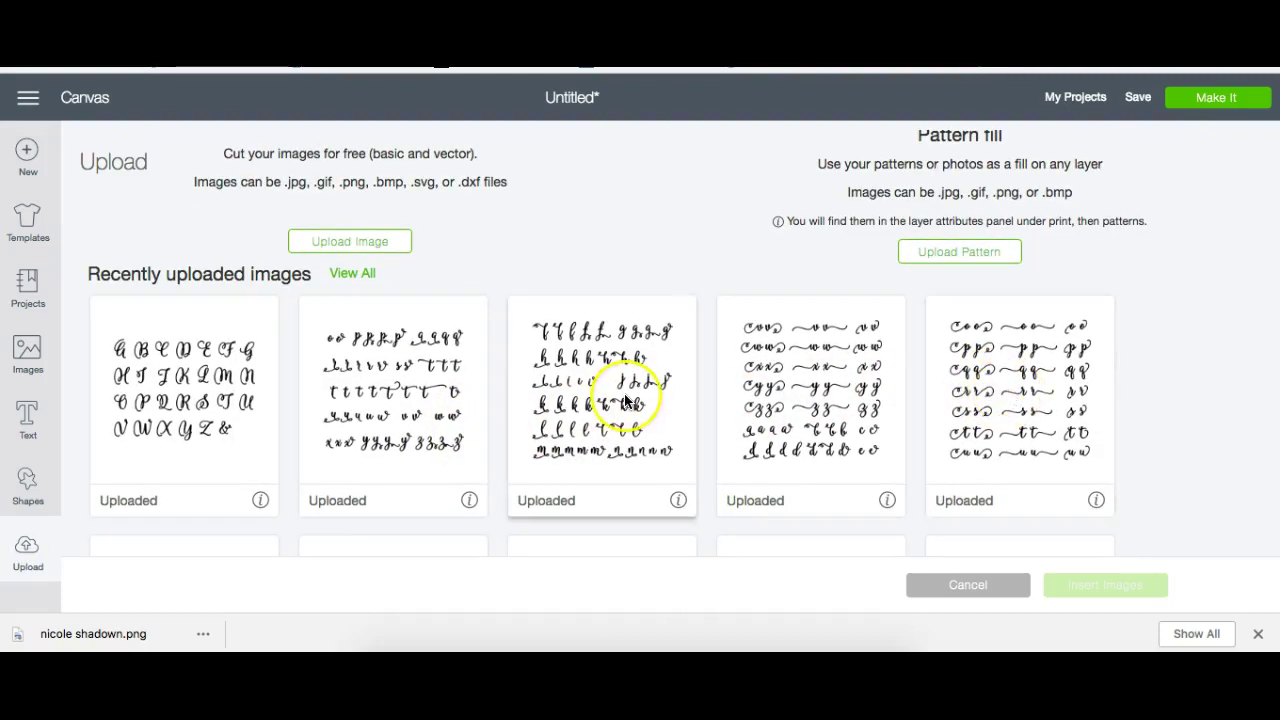
{"action": "scroll", "coordinate": [626, 400], "scroll_direction": "down", "scroll_amount": 4}
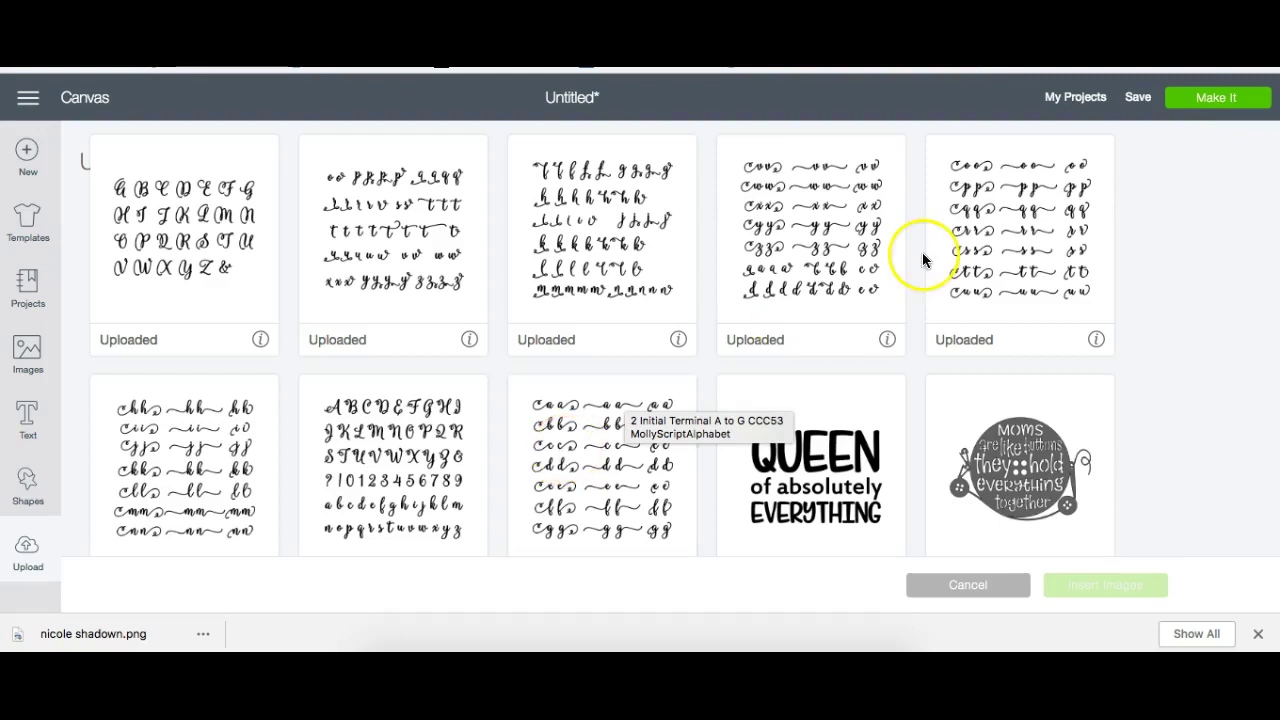
{"action": "left_click", "coordinate": [1065, 203]}
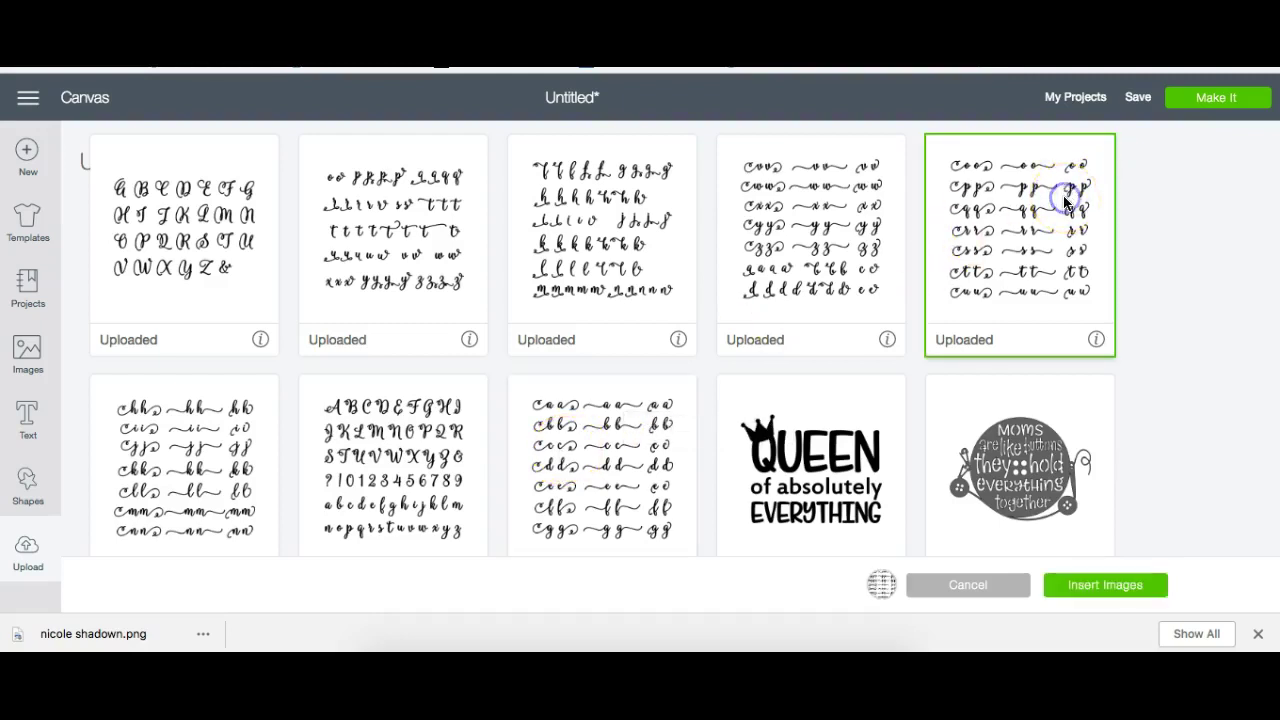
{"action": "left_click", "coordinate": [1096, 595]}
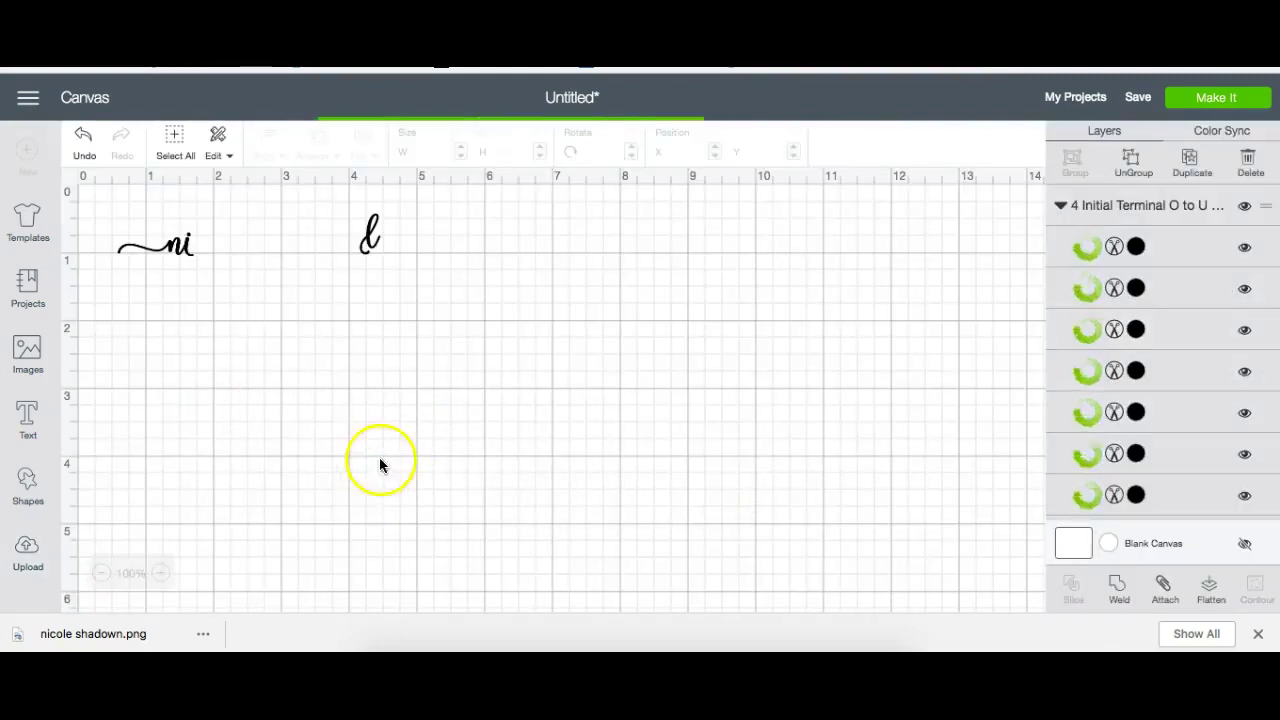
{"action": "left_click", "coordinate": [447, 153]}
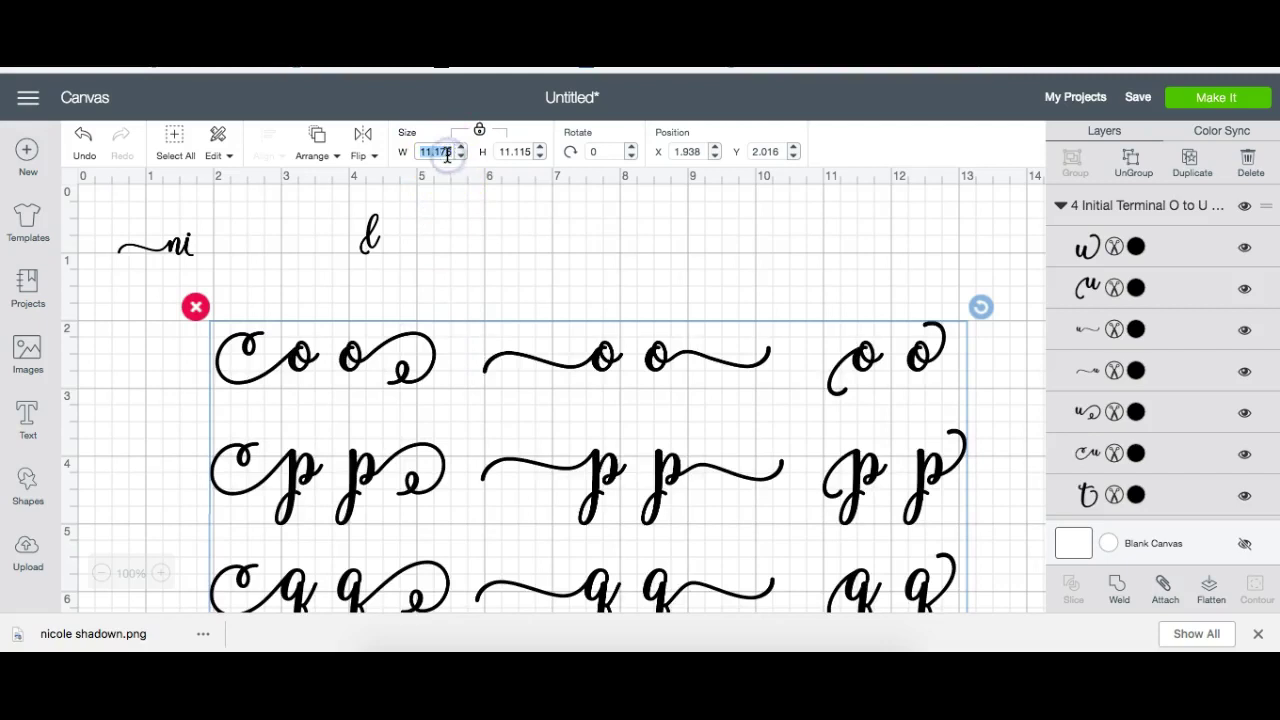
{"action": "key", "text": "Return"}
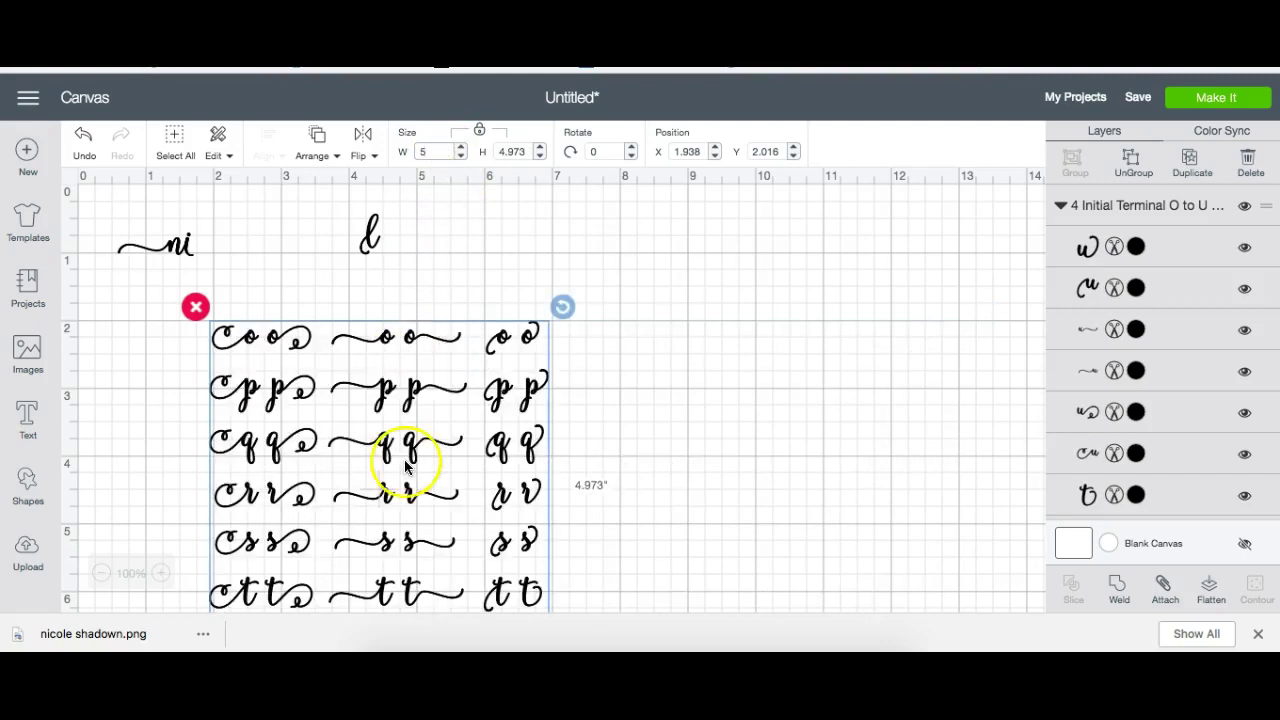
{"action": "left_click_drag", "start_coordinate": [363, 467], "coordinate": [663, 383]}
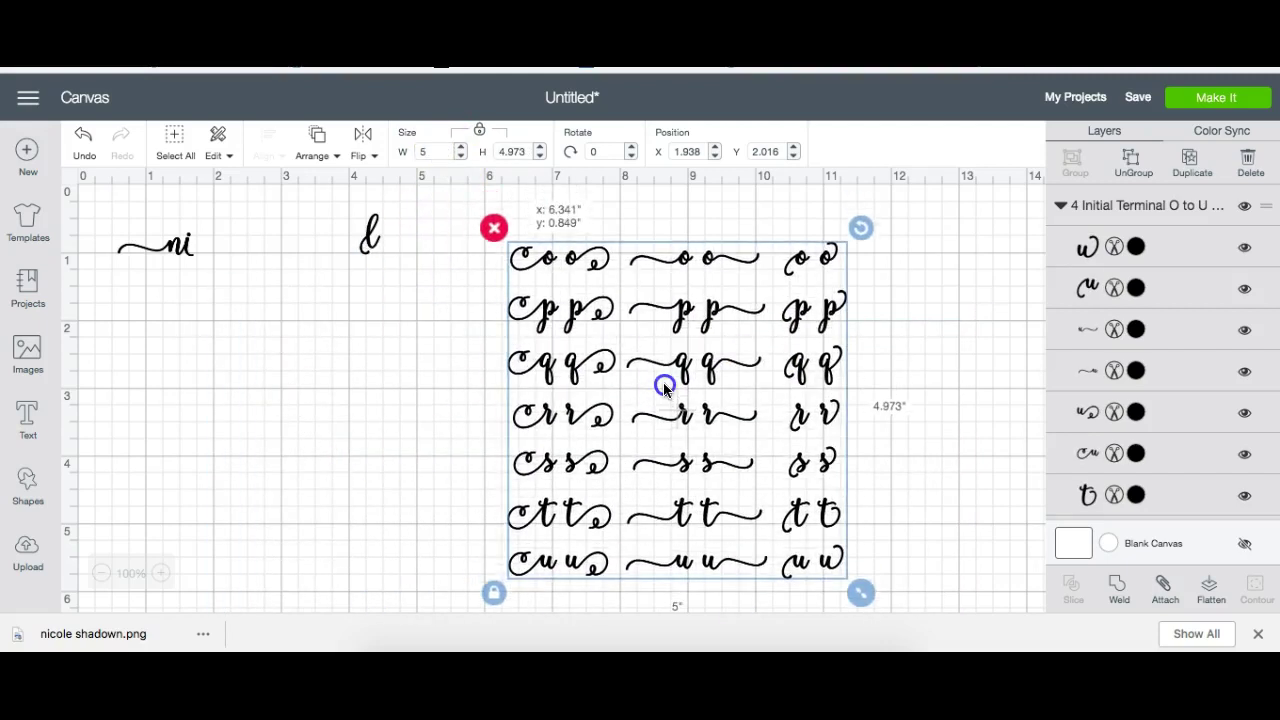
{"action": "left_click", "coordinate": [496, 230]}
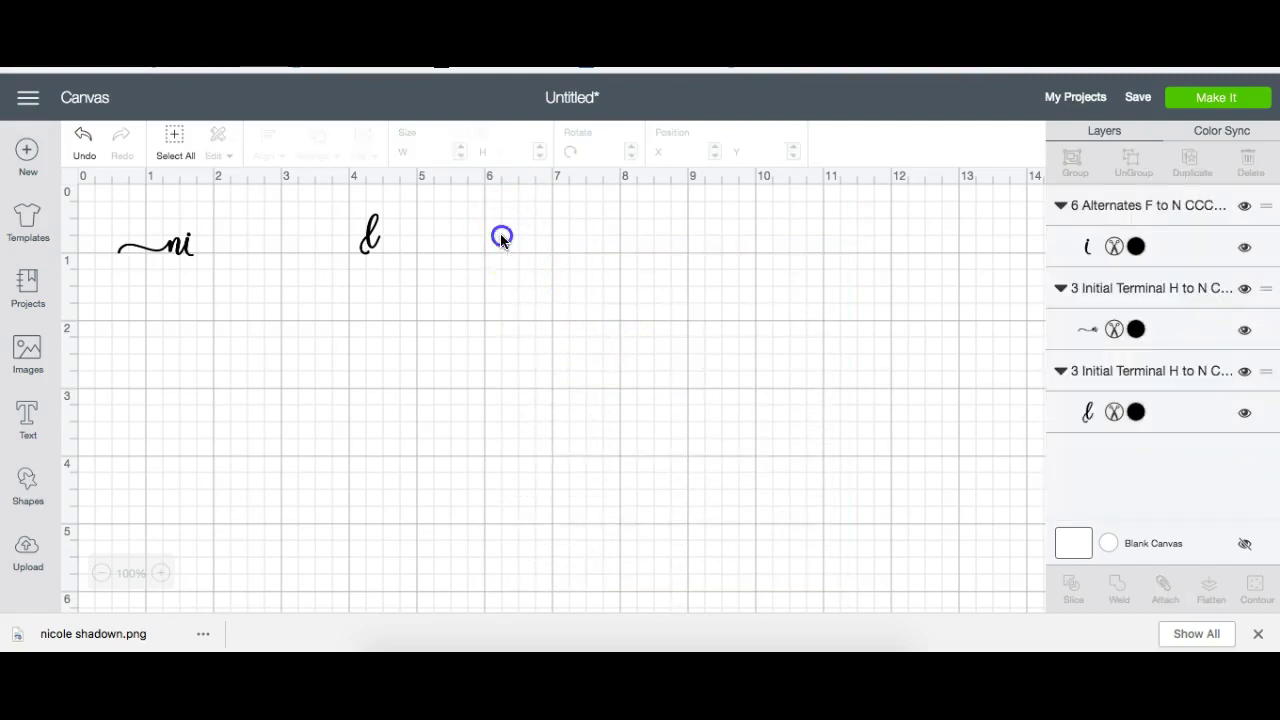
- Insert the uploaded A-to-G initial and terminal letter sheet onto the canvas
{"action": "left_click", "coordinate": [28, 550]}
{"action": "scroll", "coordinate": [556, 430], "scroll_direction": "down", "scroll_amount": 3}
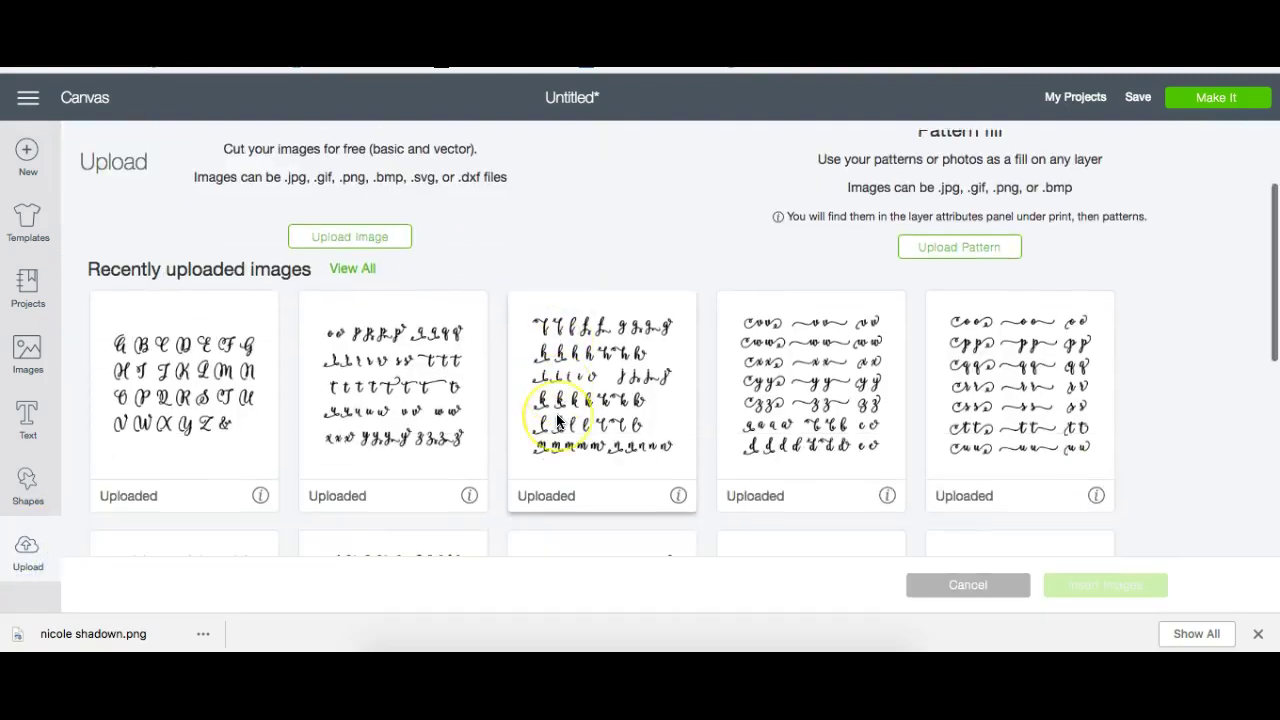
{"action": "scroll", "coordinate": [557, 420], "scroll_direction": "down", "scroll_amount": 1}
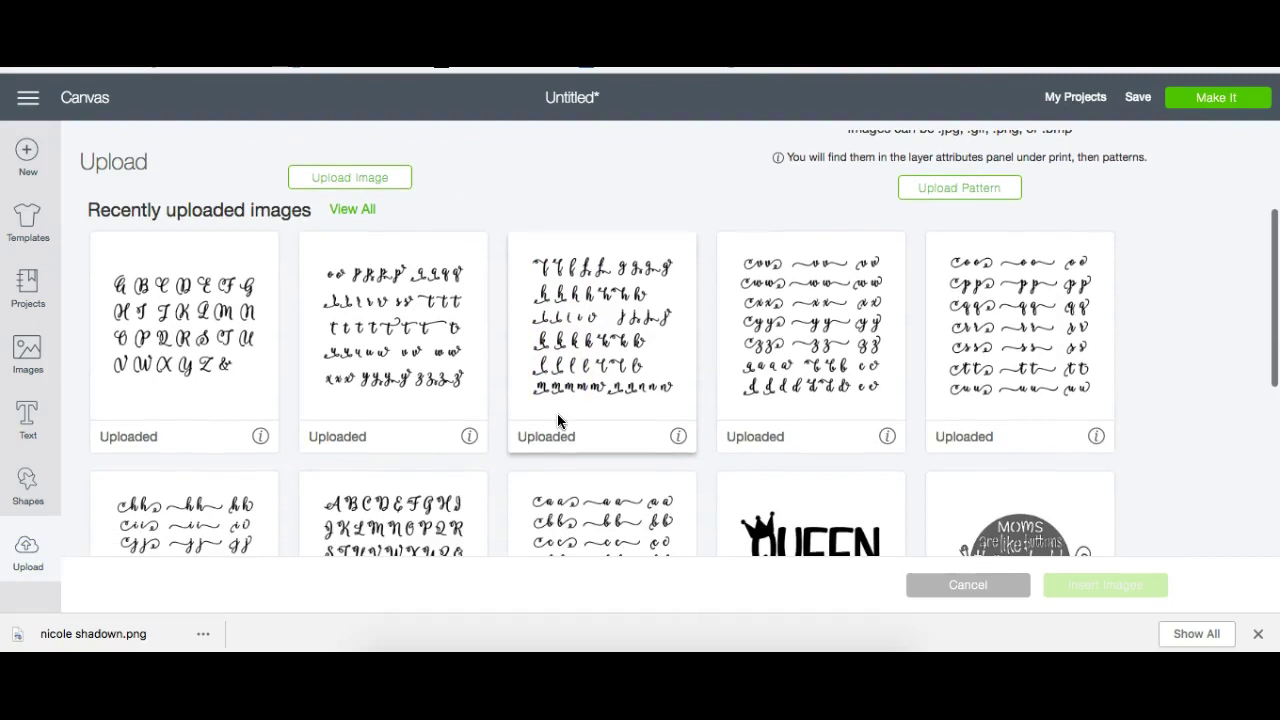
{"action": "scroll", "coordinate": [557, 420], "scroll_direction": "down", "scroll_amount": 3}
{"action": "left_click", "coordinate": [607, 450]}
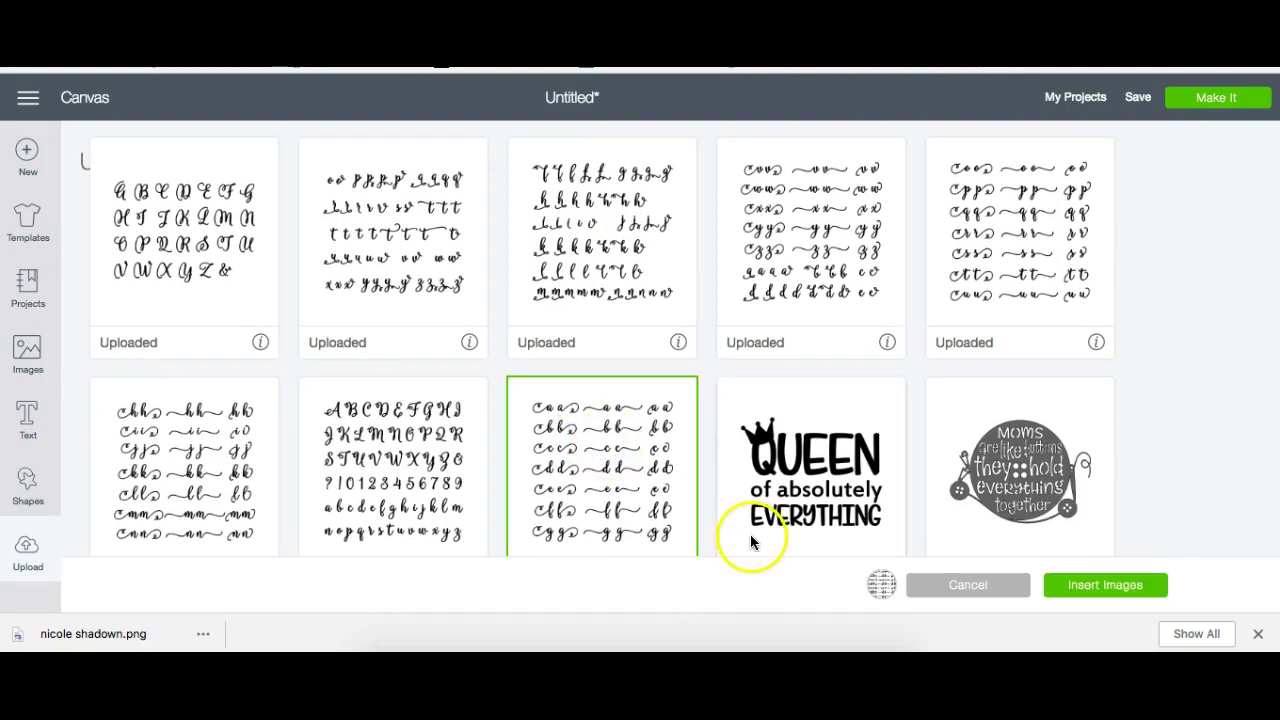
{"action": "left_click", "coordinate": [1101, 586]}
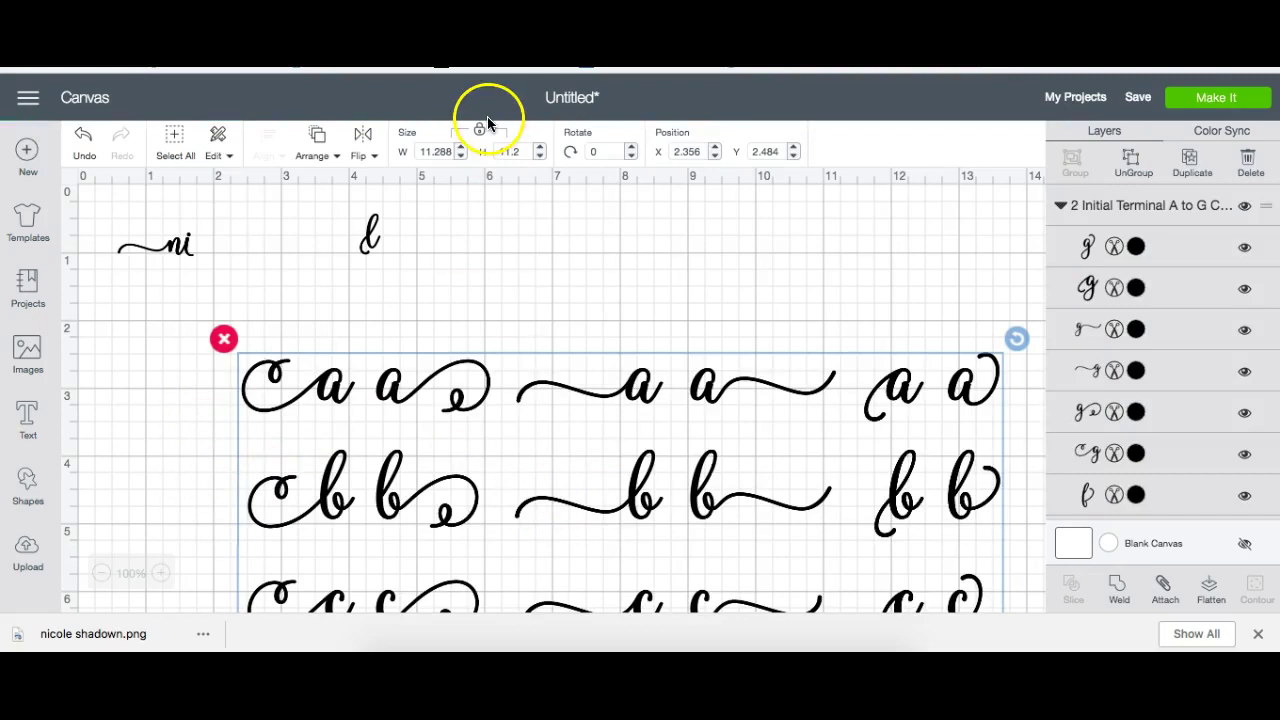
- Set the A-to-G sheet to 5 in wide and move it to the canvas's right side
{"action": "left_click", "coordinate": [448, 151]}
{"action": "type", "text": "5"}
{"action": "key", "text": "Return"}
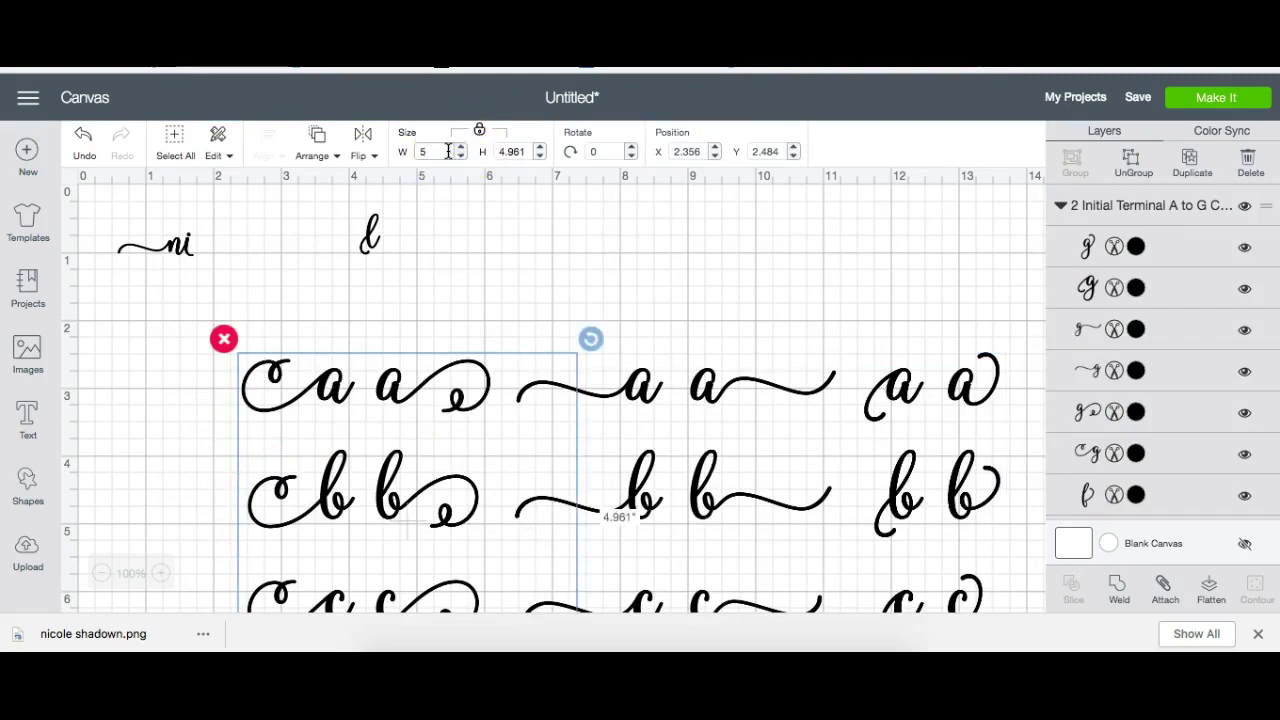
{"action": "left_click", "coordinate": [462, 436]}
{"action": "left_click_drag", "start_coordinate": [462, 436], "coordinate": [766, 297]}
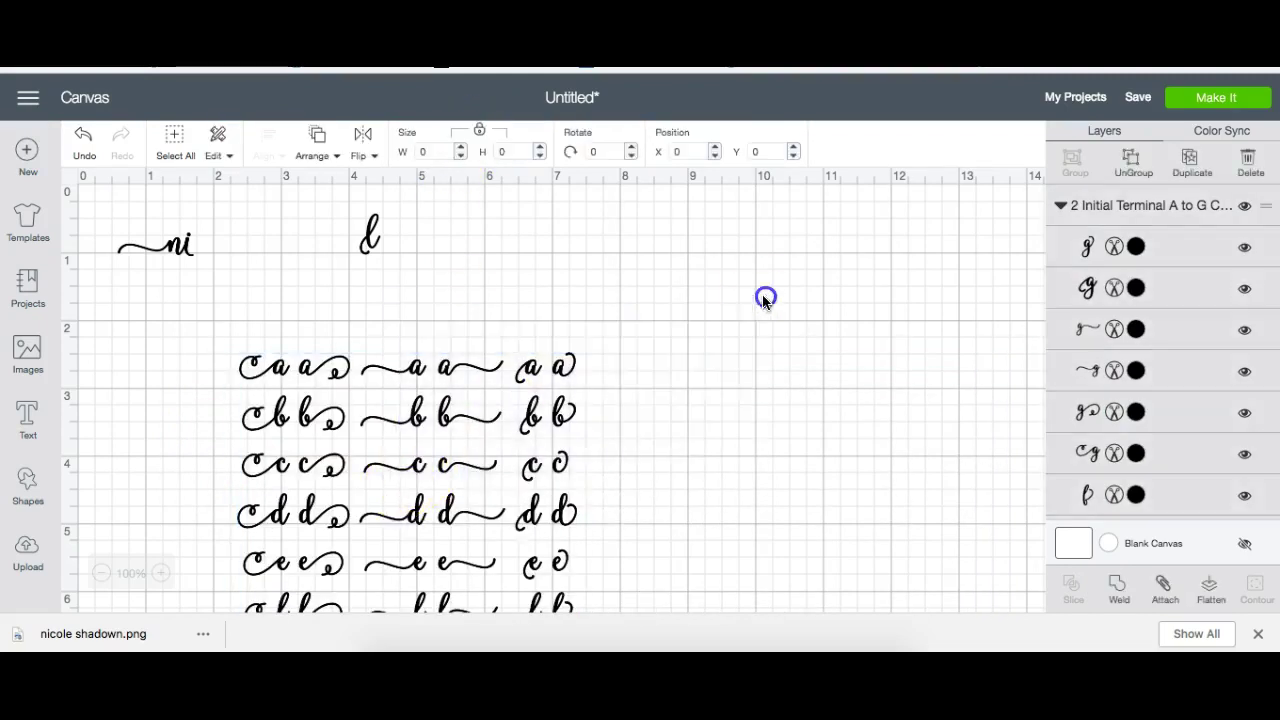
{"action": "left_click", "coordinate": [500, 471]}
{"action": "left_click_drag", "start_coordinate": [507, 467], "coordinate": [609, 386]}
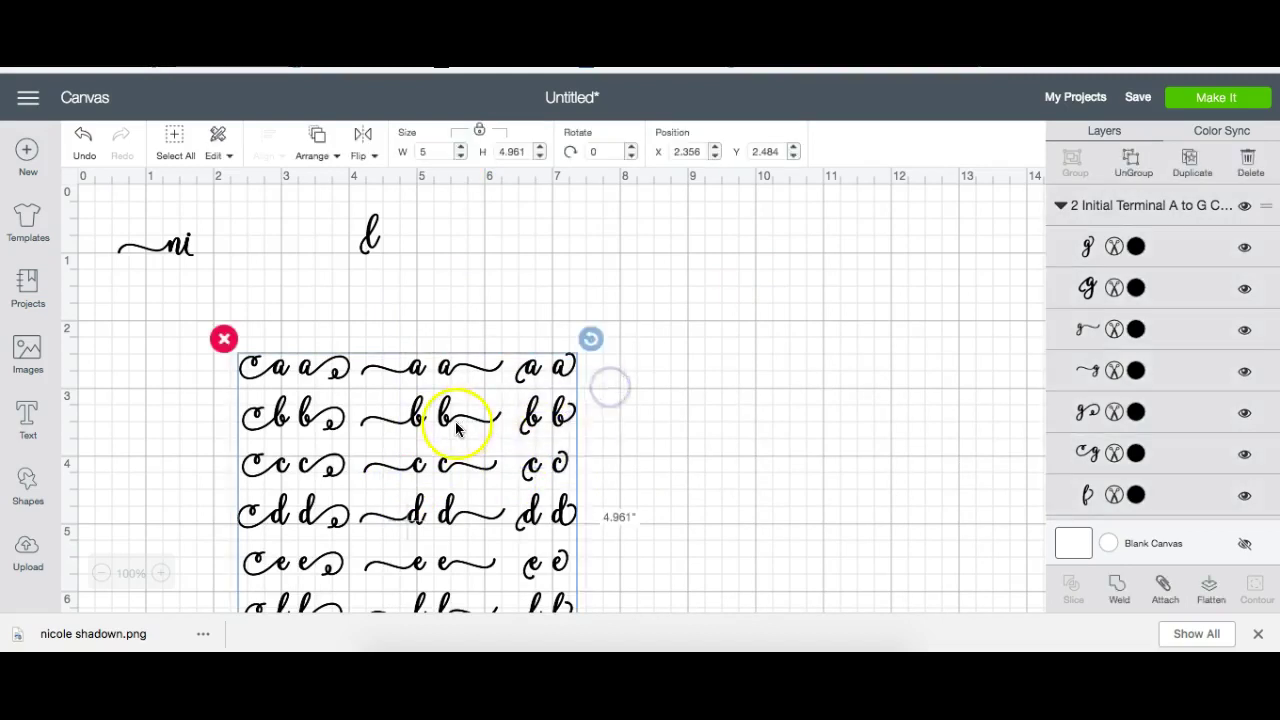
{"action": "left_click_drag", "start_coordinate": [457, 413], "coordinate": [825, 288]}
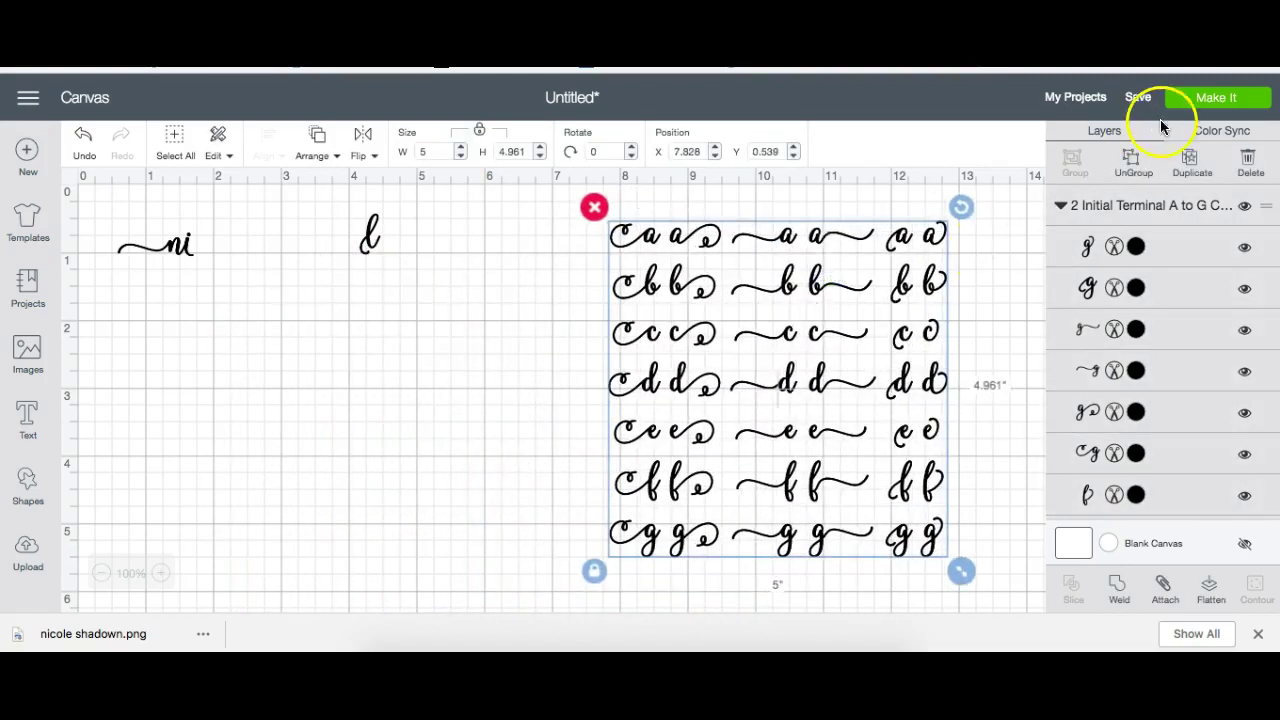
- Ungroup the A-to-G sheet and place a small c after 'ni' to spell 'nic'
{"action": "left_click", "coordinate": [1133, 166]}
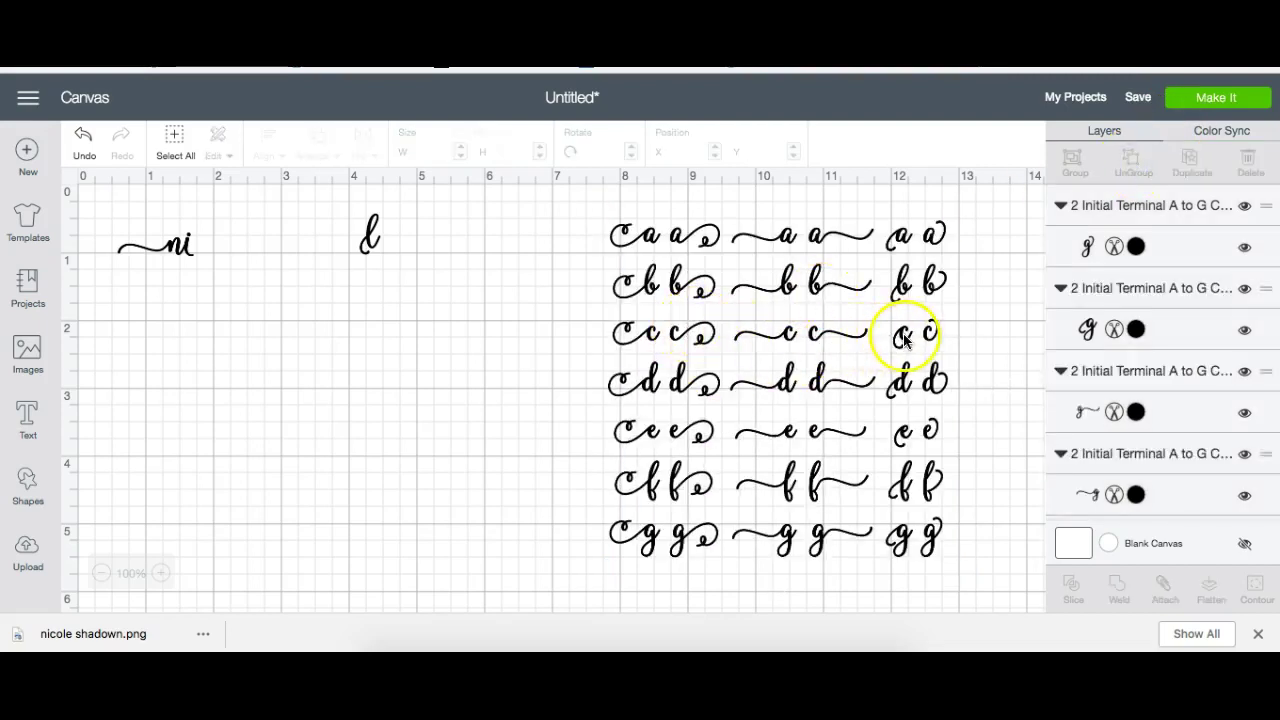
{"action": "left_click", "coordinate": [904, 341]}
{"action": "left_click", "coordinate": [933, 336]}
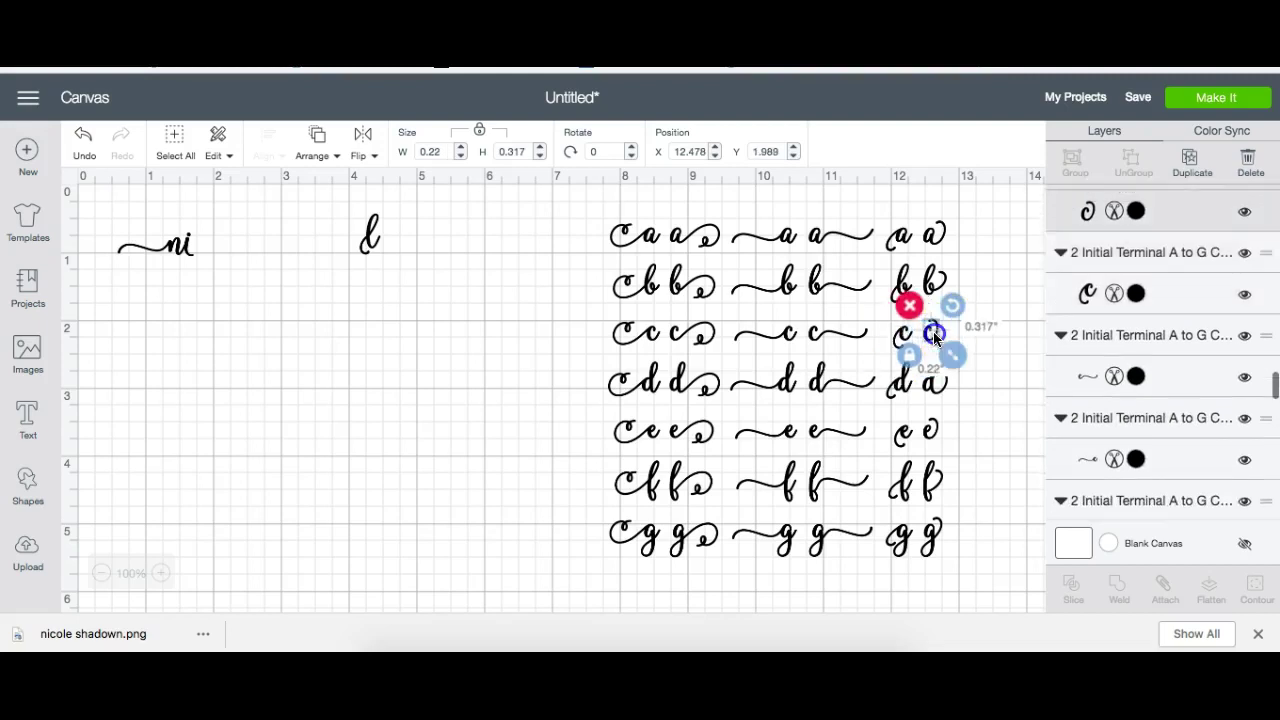
{"action": "left_click_drag", "start_coordinate": [935, 340], "coordinate": [202, 251]}
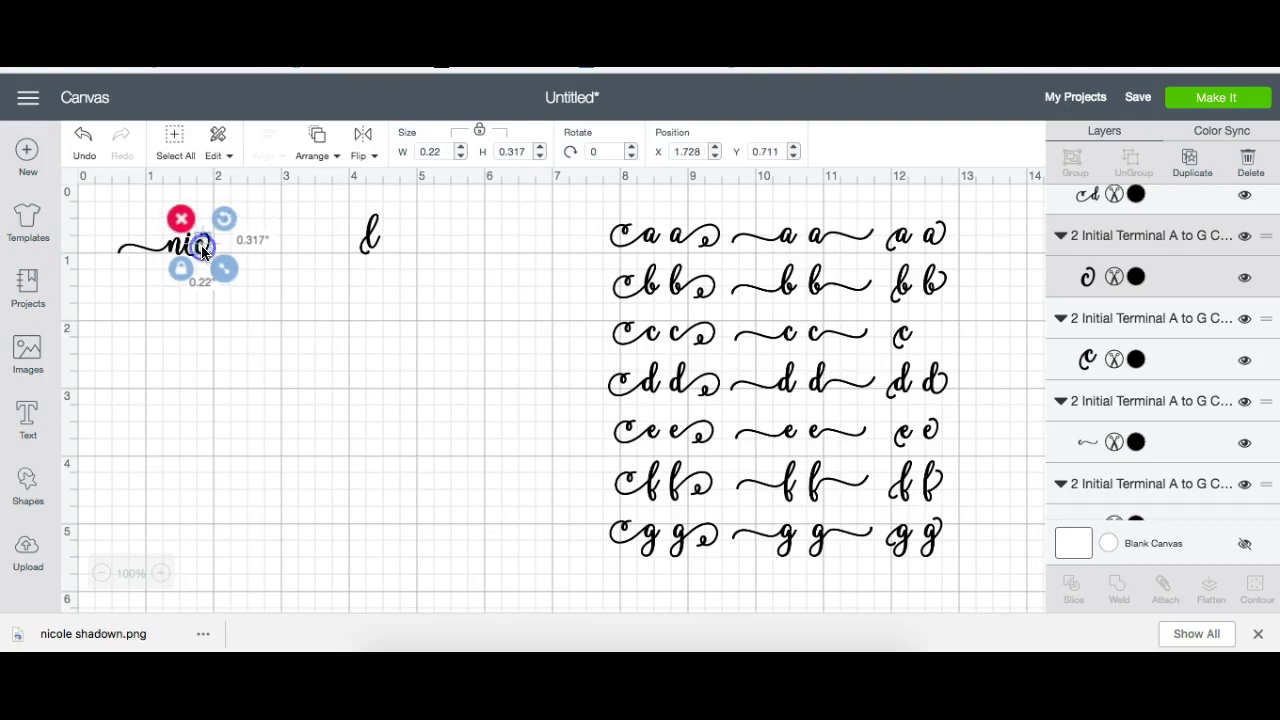
{"action": "left_click", "coordinate": [299, 318]}
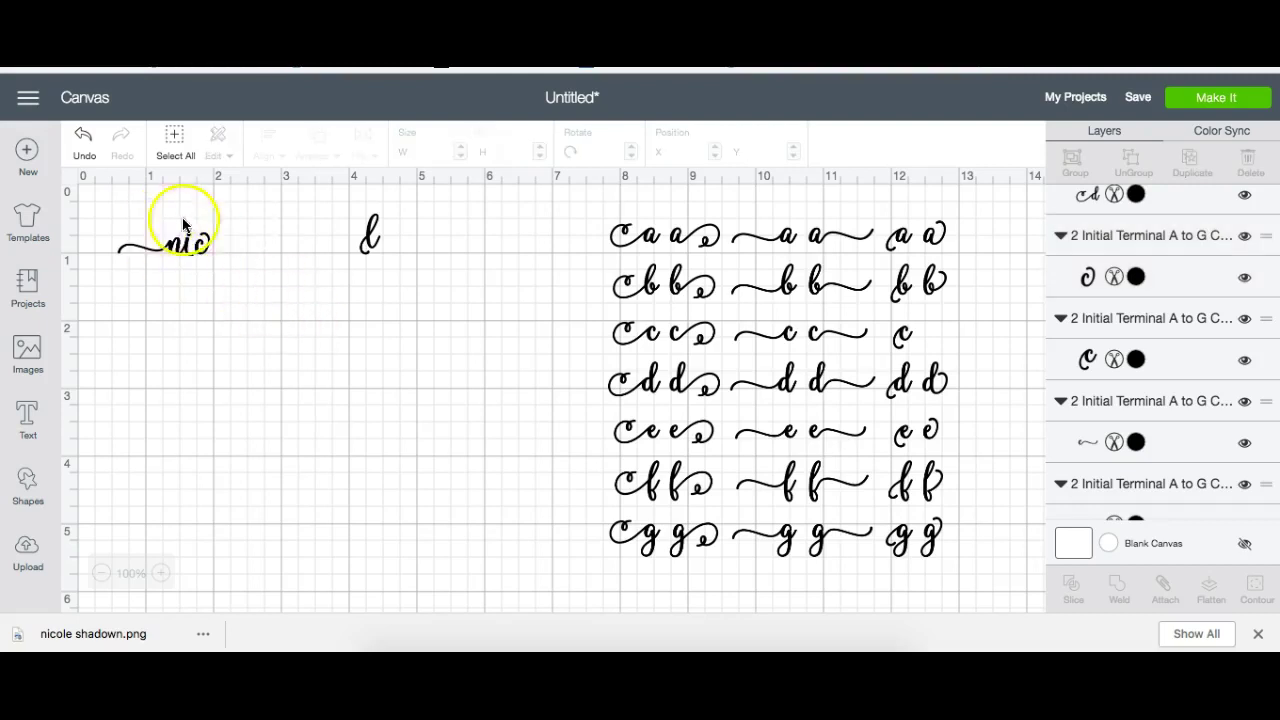
{"action": "left_click", "coordinate": [209, 250]}
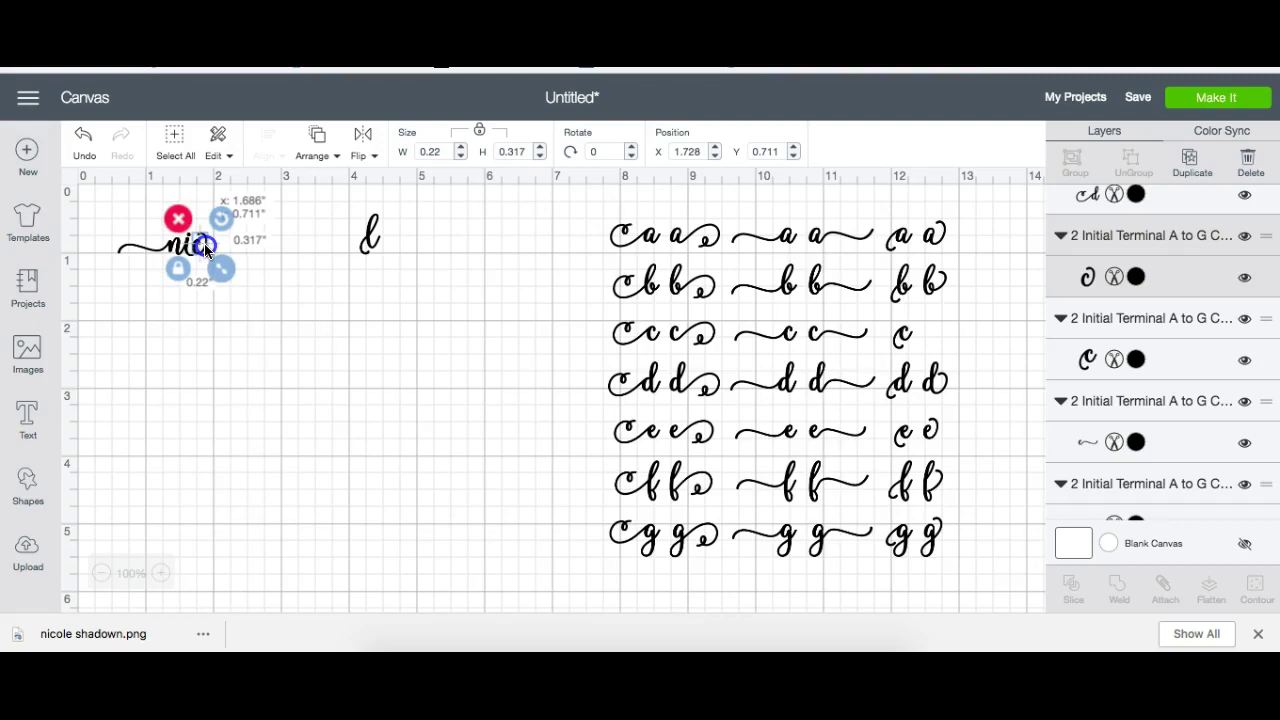
{"action": "left_click", "coordinate": [295, 288]}
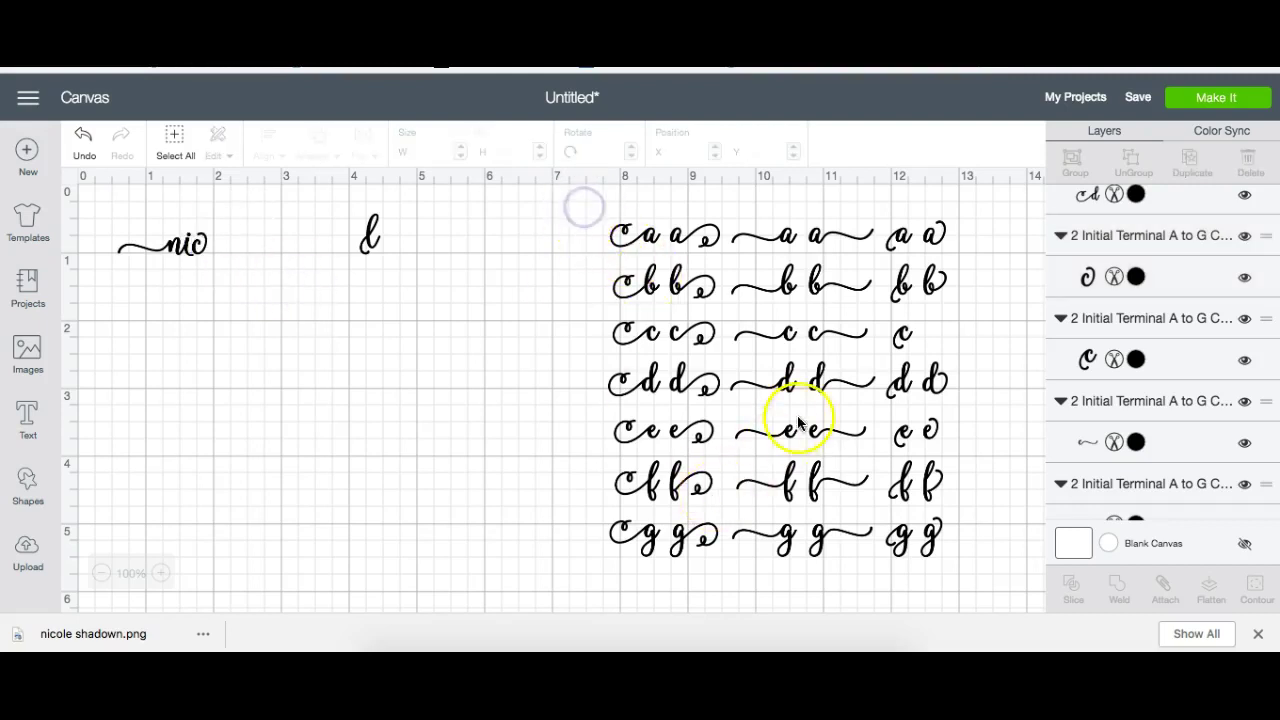
- Place the swashed e after the l and delete the leftover A-to-G letters
{"action": "left_click", "coordinate": [818, 438]}
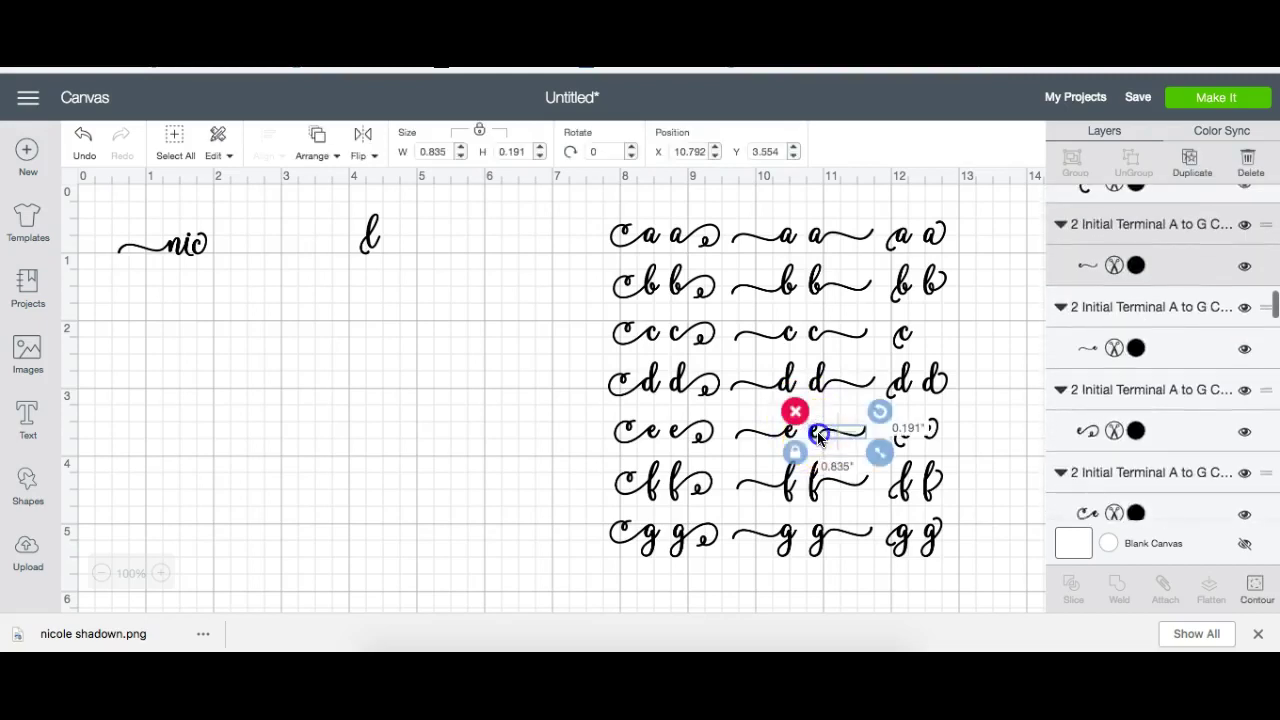
{"action": "left_click_drag", "start_coordinate": [818, 438], "coordinate": [383, 246]}
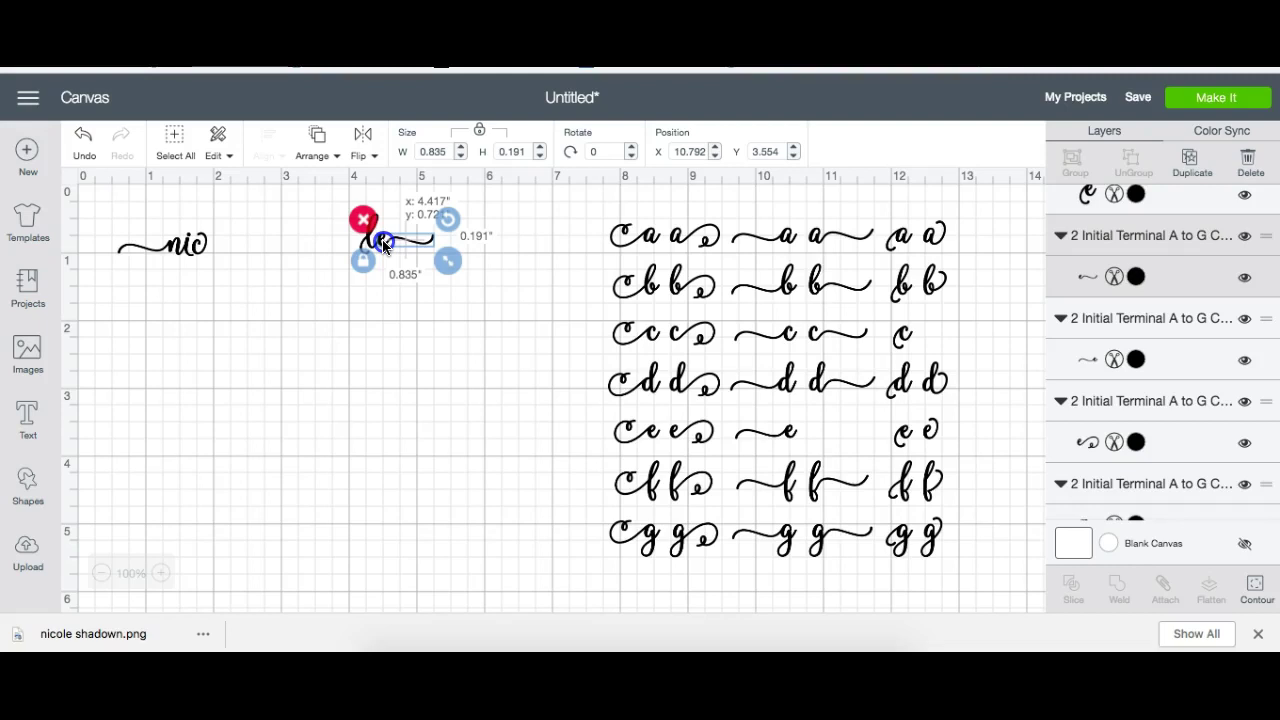
{"action": "left_click", "coordinate": [448, 318]}
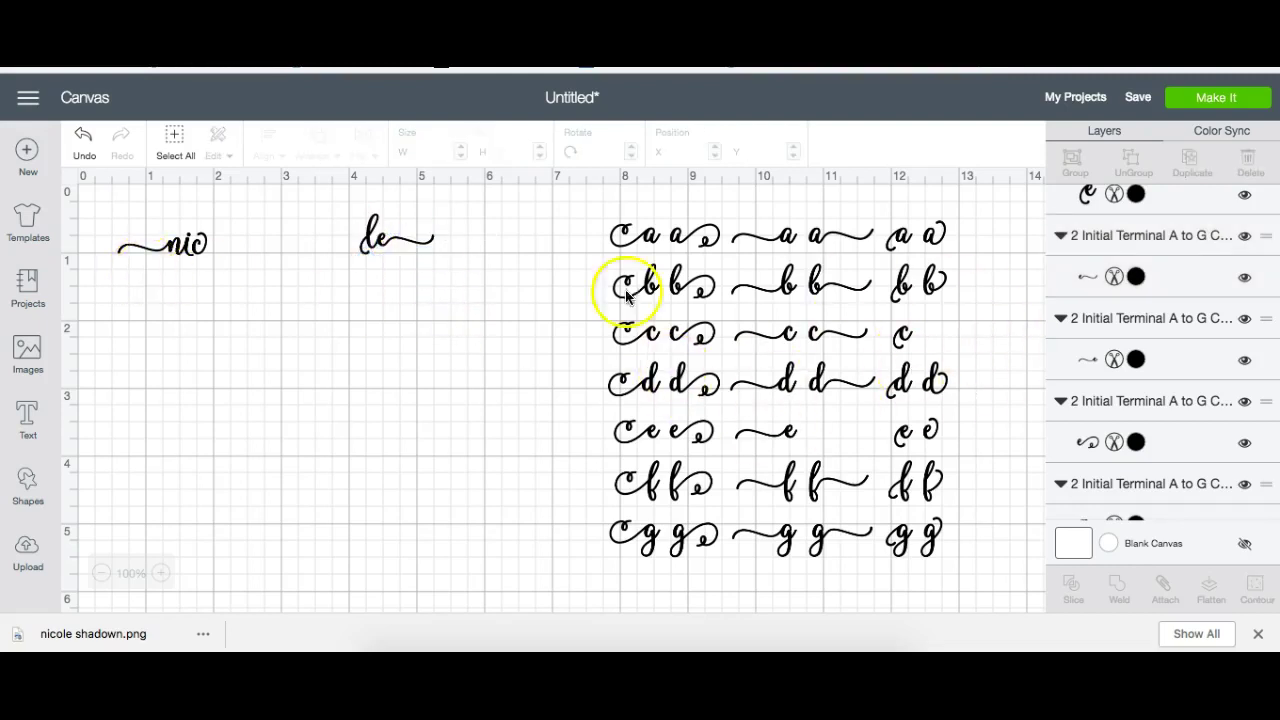
{"action": "left_click_drag", "start_coordinate": [578, 192], "coordinate": [968, 573]}
{"action": "key", "text": "Delete"}
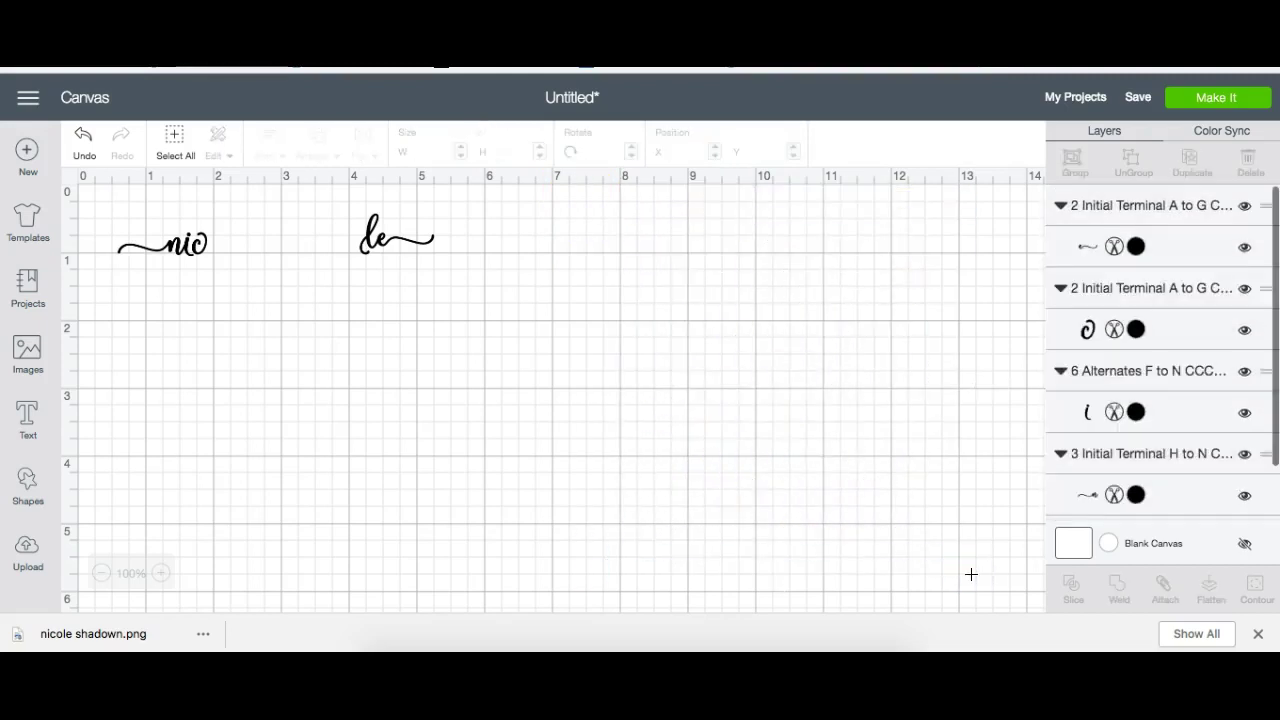
- Insert the uploaded '7 Alternates O to Z' letter sheet onto the canvas
{"action": "left_click", "coordinate": [30, 552]}
{"action": "scroll", "coordinate": [470, 487], "scroll_direction": "down", "scroll_amount": 4}
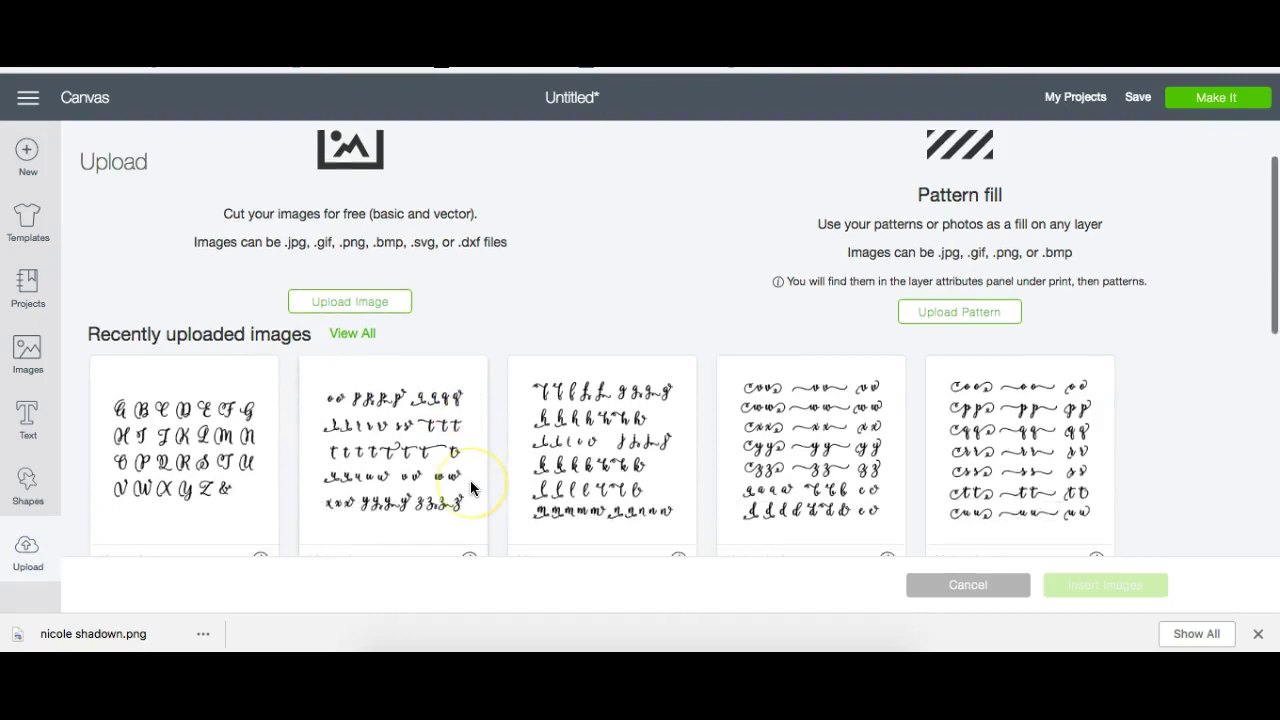
{"action": "scroll", "coordinate": [470, 487], "scroll_direction": "down", "scroll_amount": 2}
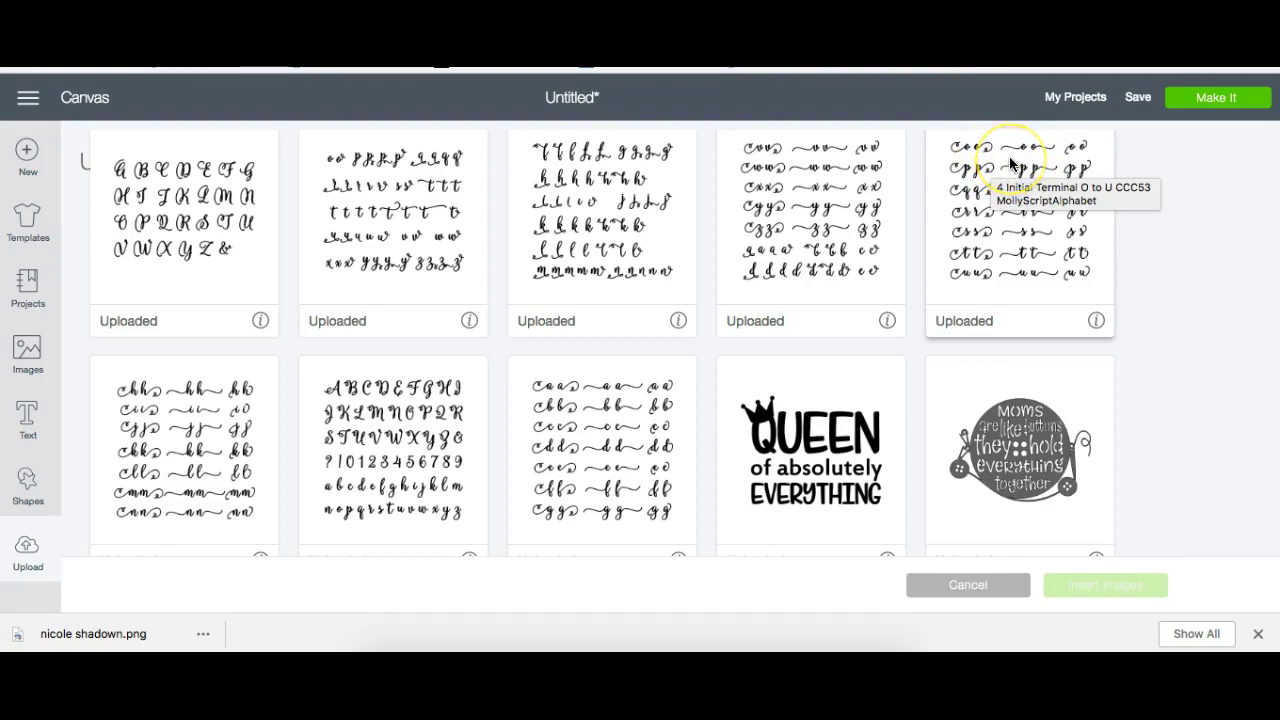
{"action": "left_click", "coordinate": [346, 186]}
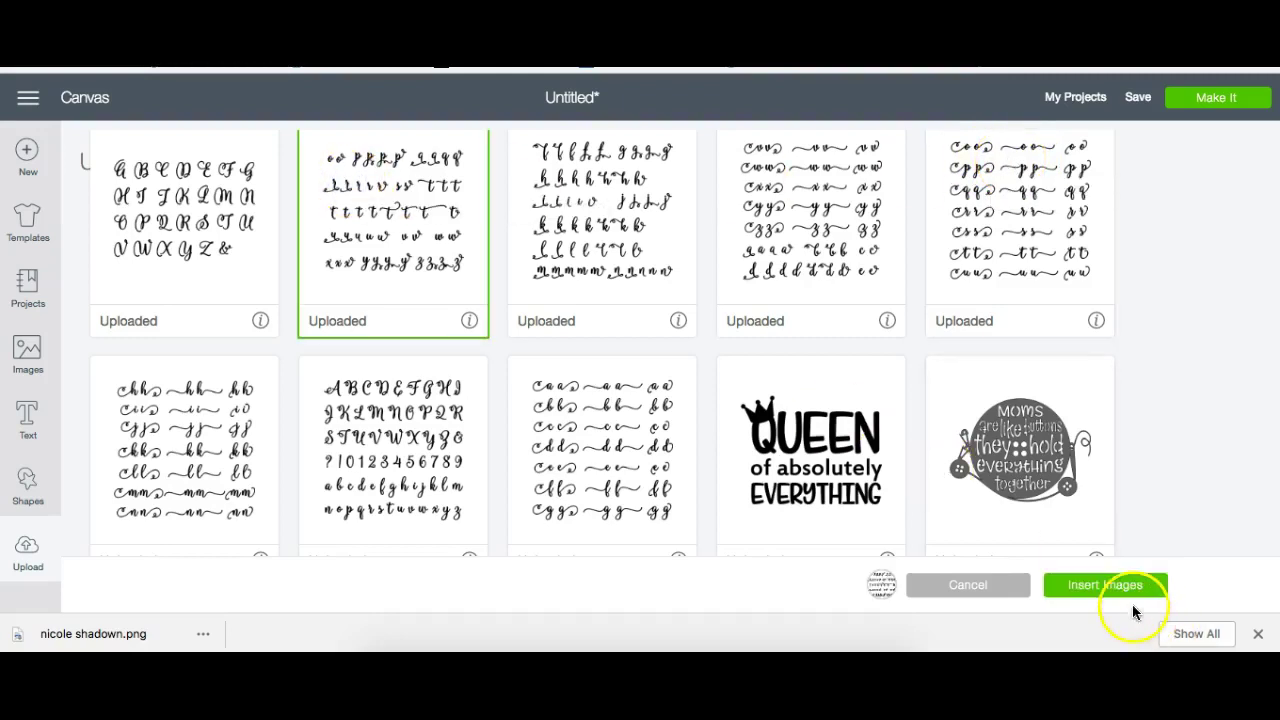
{"action": "left_click", "coordinate": [1133, 590]}
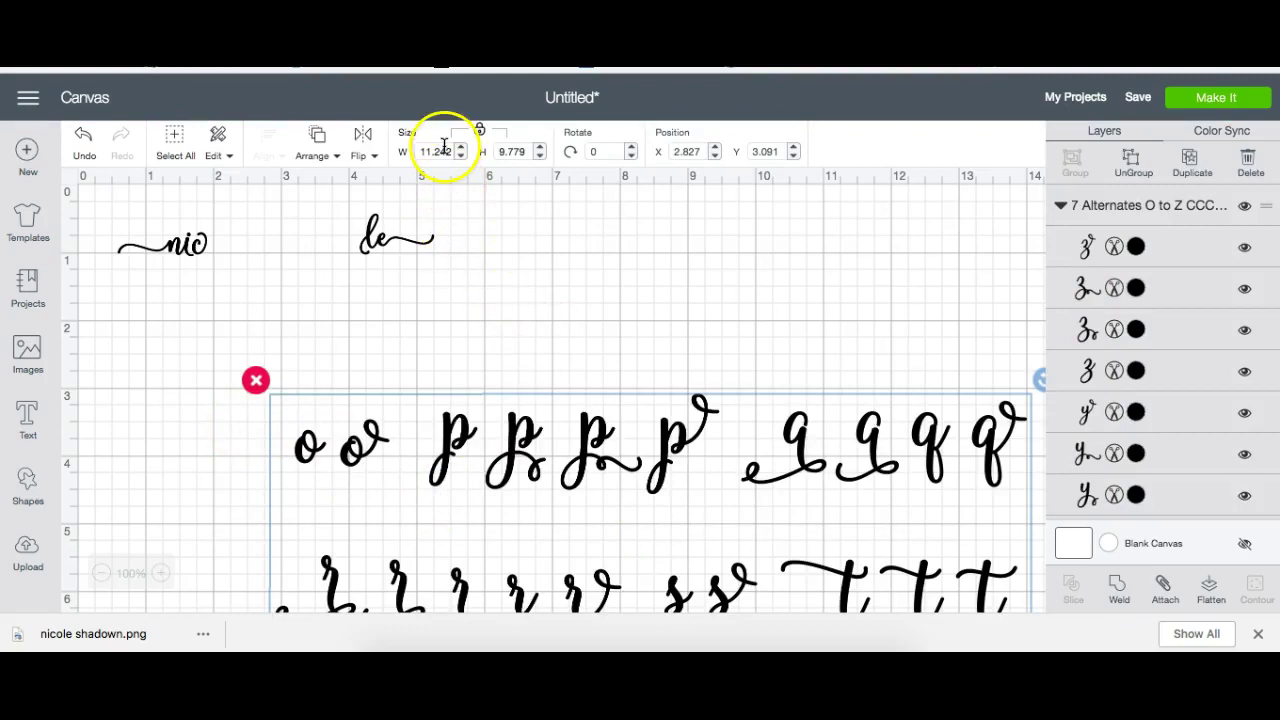
- Set the O-to-Z sheet to 5 in wide, move it up and right, and ungroup it
{"action": "type", "text": "5"}
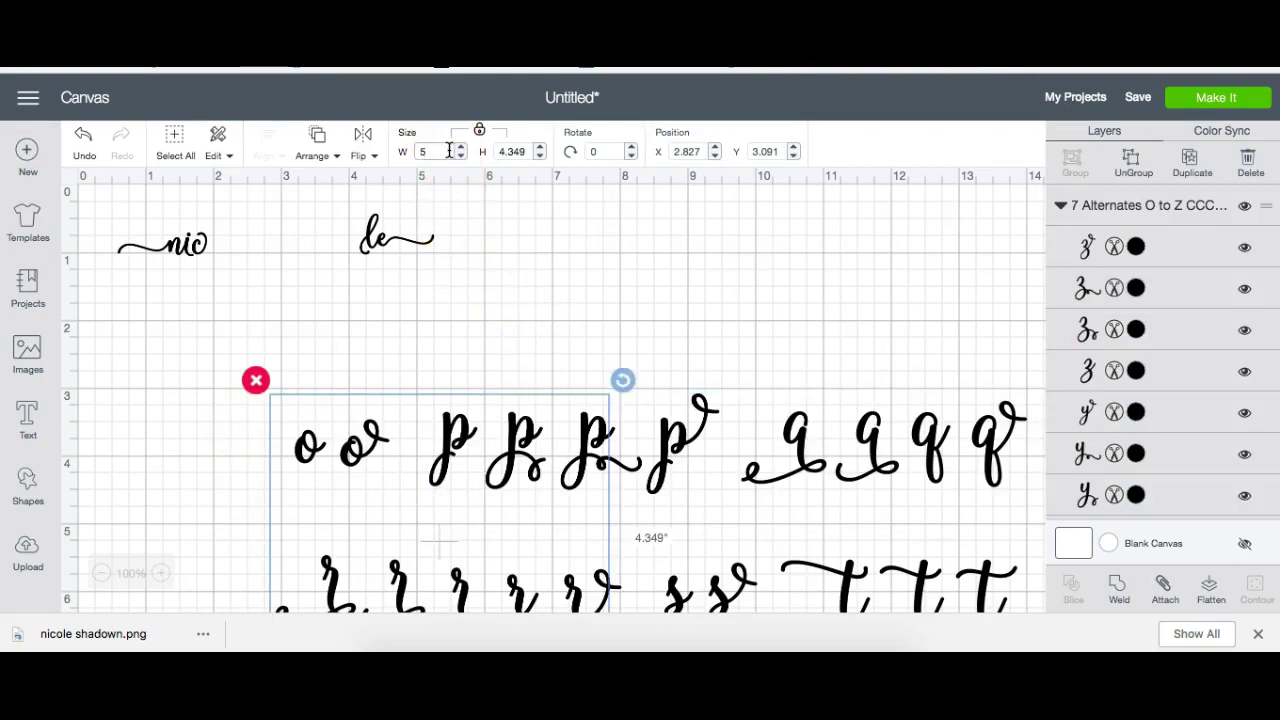
{"action": "left_click_drag", "start_coordinate": [443, 484], "coordinate": [701, 353]}
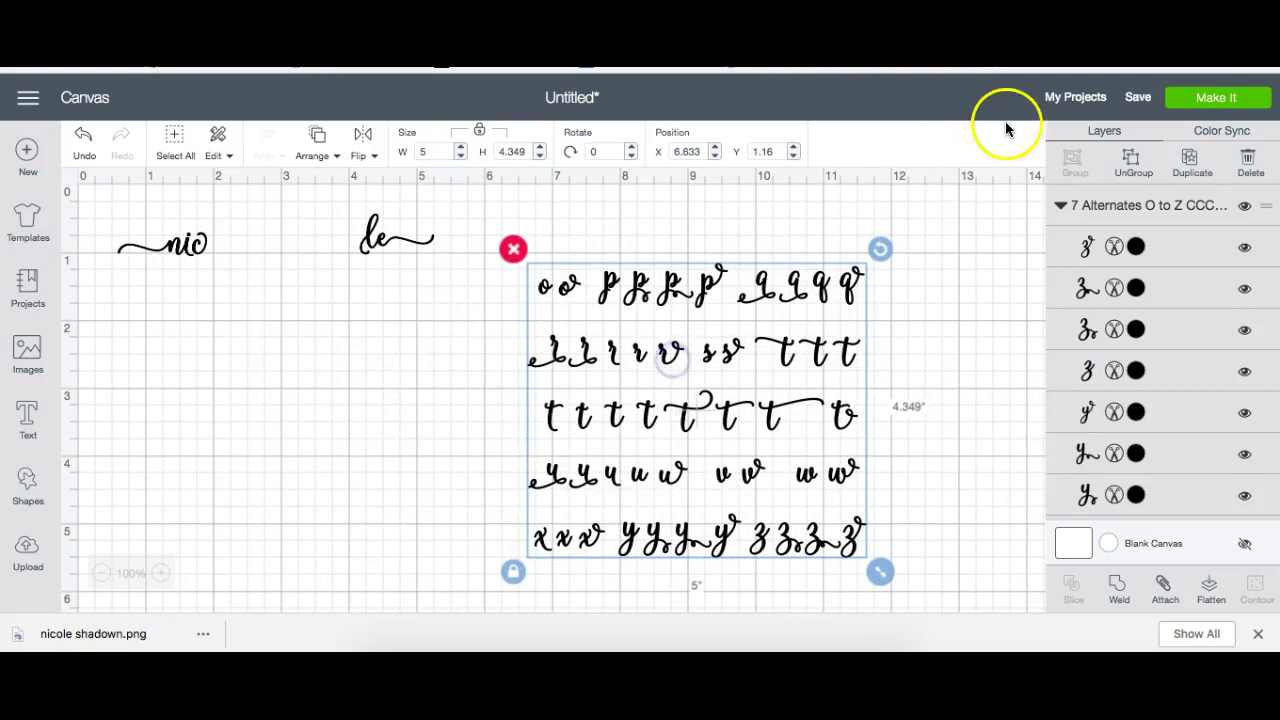
{"action": "left_click", "coordinate": [1129, 165]}
{"action": "left_click", "coordinate": [870, 243]}
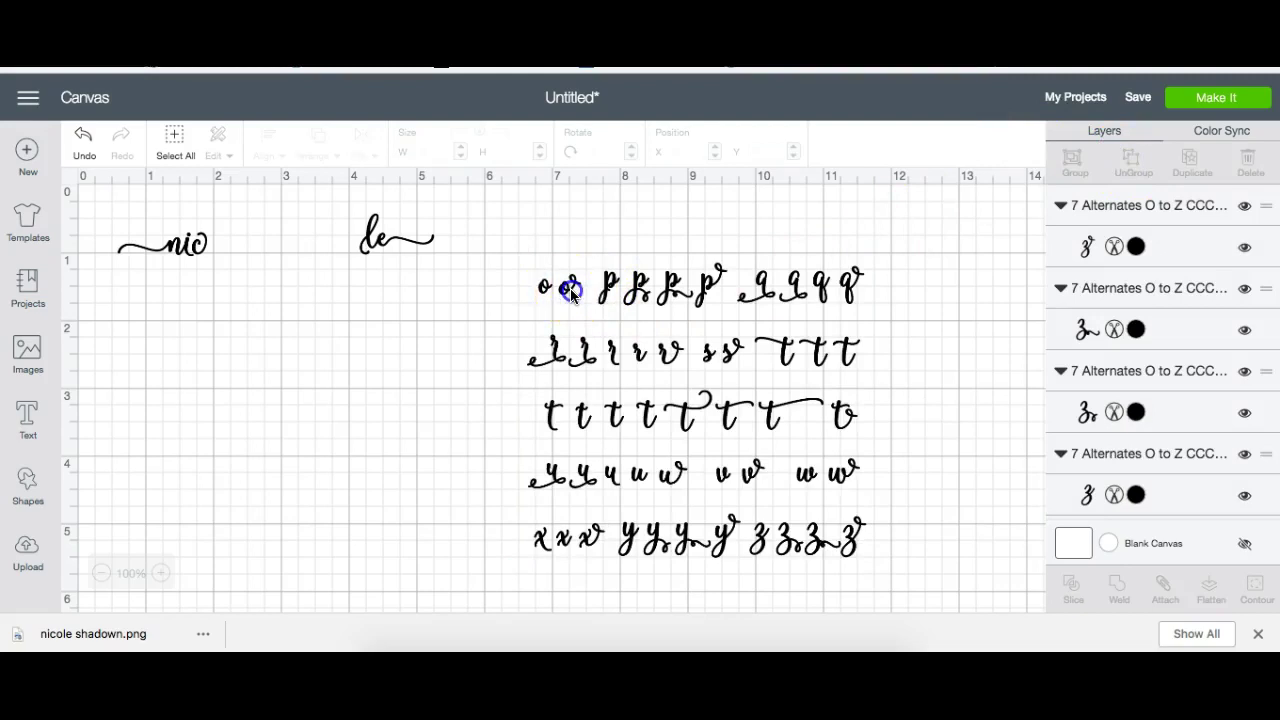
- Swap in a plain o after 'nic' to complete 'nicole' and select the leftover letters
{"action": "left_click_drag", "start_coordinate": [571, 291], "coordinate": [210, 254]}
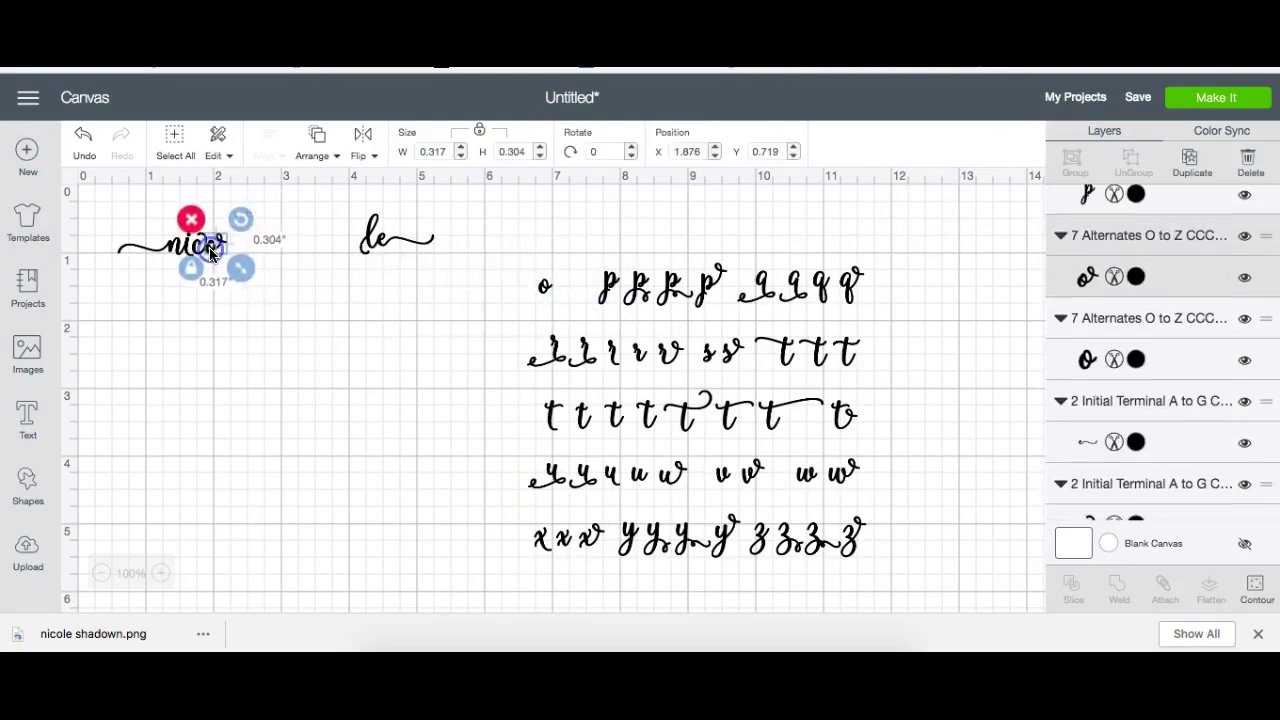
{"action": "left_click_drag", "start_coordinate": [417, 284], "coordinate": [233, 248]}
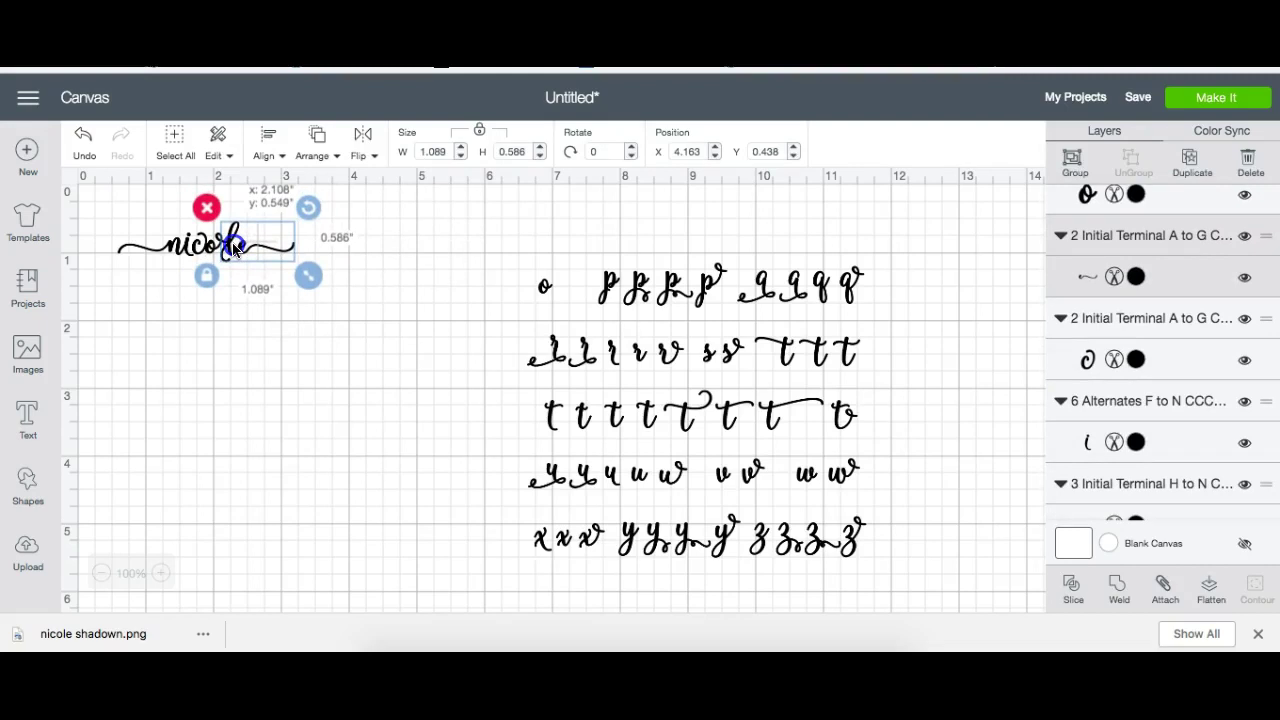
{"action": "left_click", "coordinate": [296, 328]}
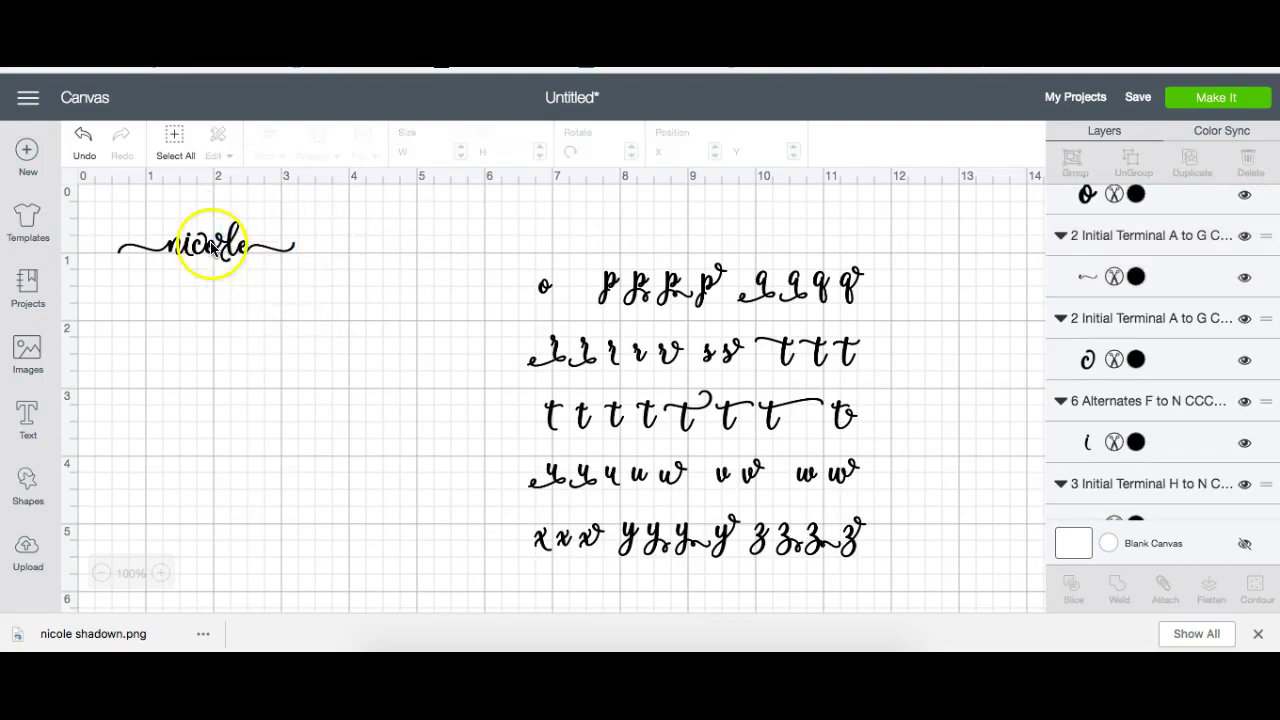
{"action": "left_click_drag", "start_coordinate": [215, 250], "coordinate": [449, 374]}
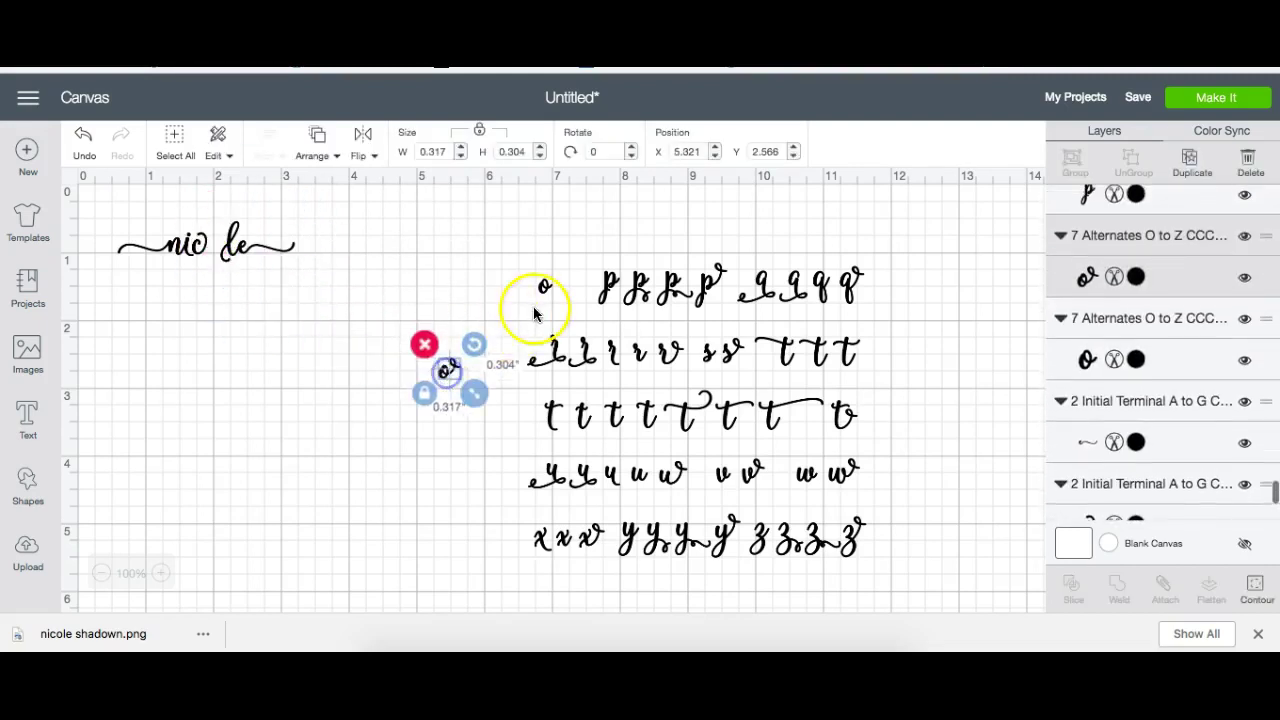
{"action": "left_click_drag", "start_coordinate": [544, 290], "coordinate": [212, 254]}
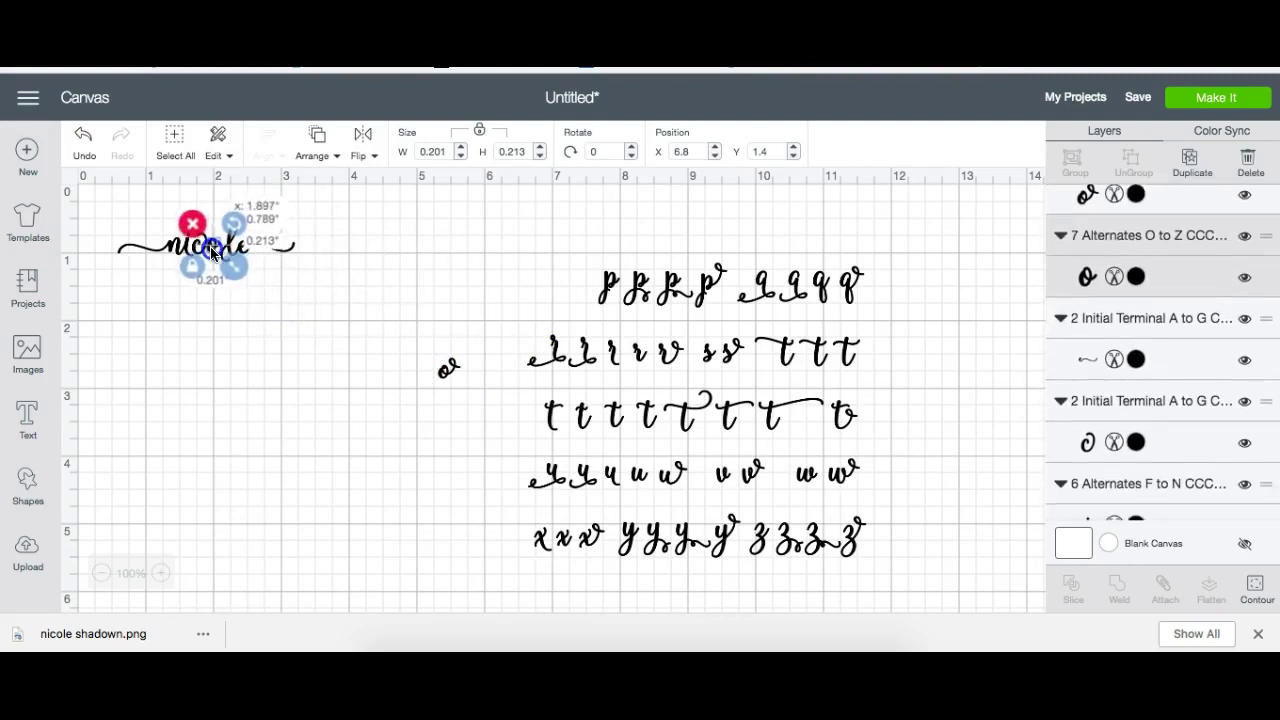
{"action": "left_click", "coordinate": [328, 303]}
{"action": "left_click_drag", "start_coordinate": [348, 302], "coordinate": [231, 253]}
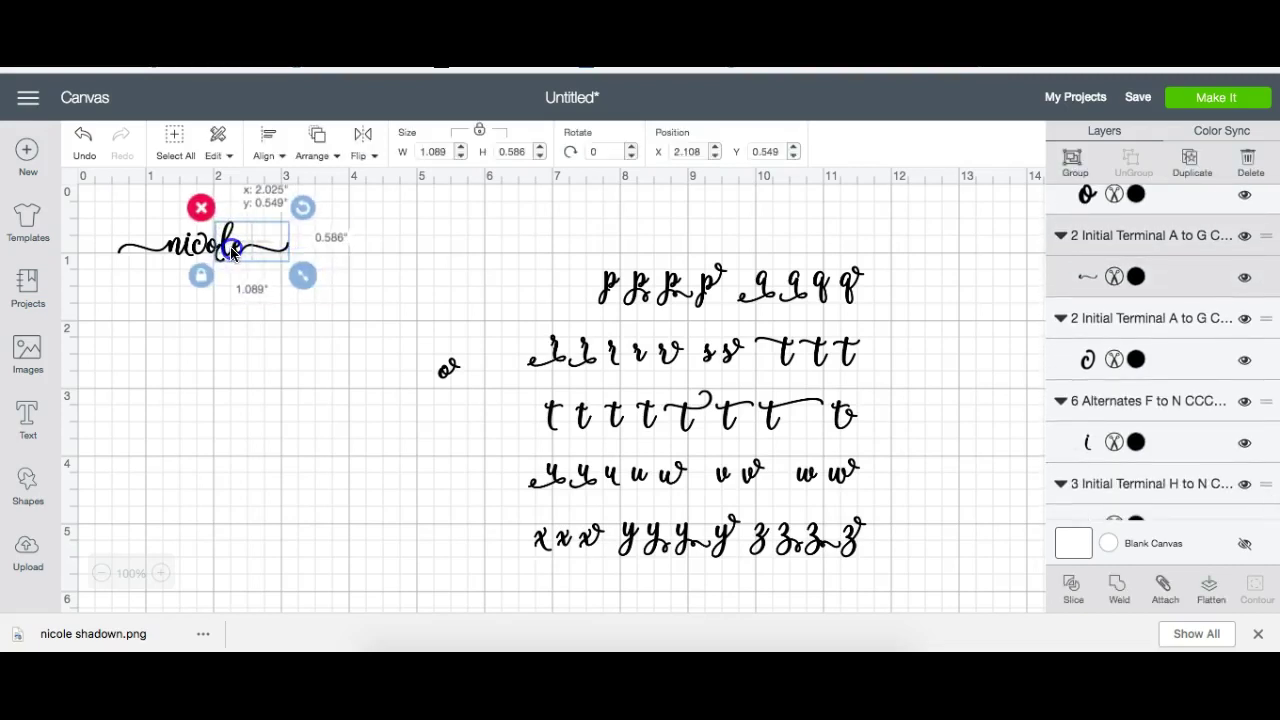
{"action": "left_click_drag", "start_coordinate": [424, 235], "coordinate": [923, 560]}
- Delete the leftover alternates and enlarge nicole to about 9.4 in wide near centre
{"action": "key", "text": "Delete"}
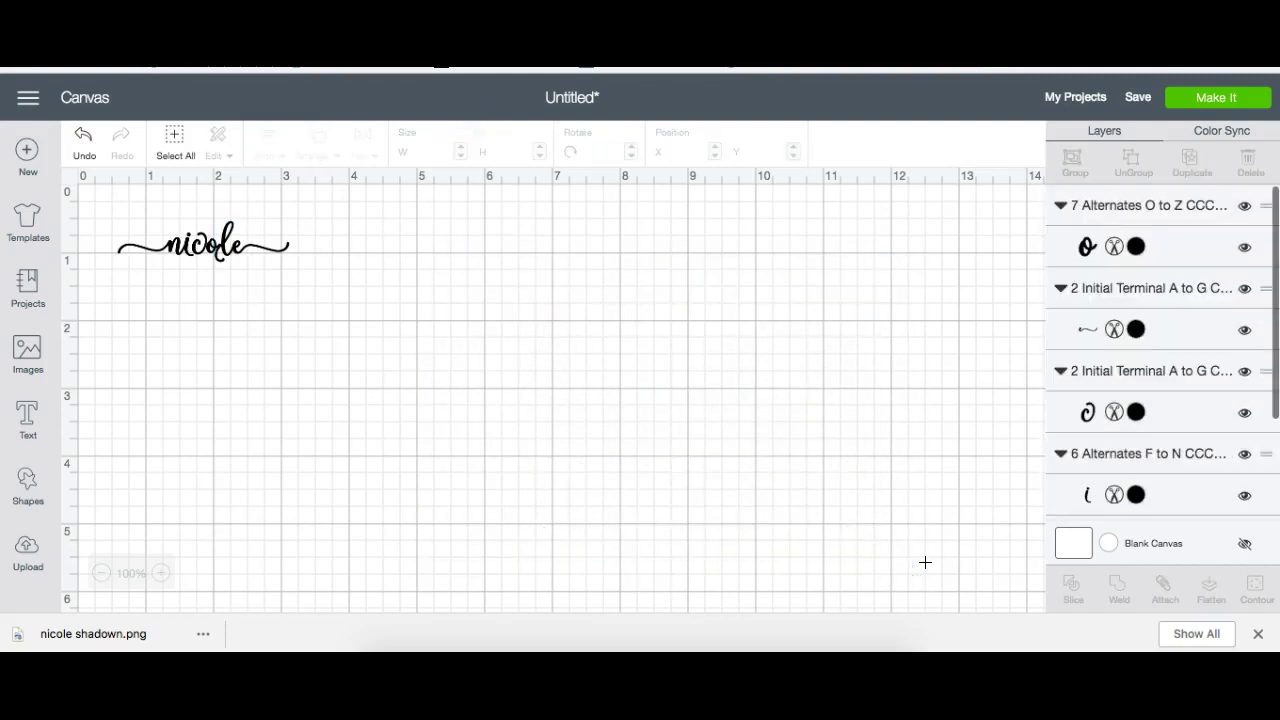
{"action": "left_click_drag", "start_coordinate": [98, 202], "coordinate": [354, 313]}
{"action": "left_click_drag", "start_coordinate": [303, 276], "coordinate": [773, 486]}
{"action": "left_click_drag", "start_coordinate": [430, 330], "coordinate": [518, 385]}
{"action": "left_click", "coordinate": [536, 491]}
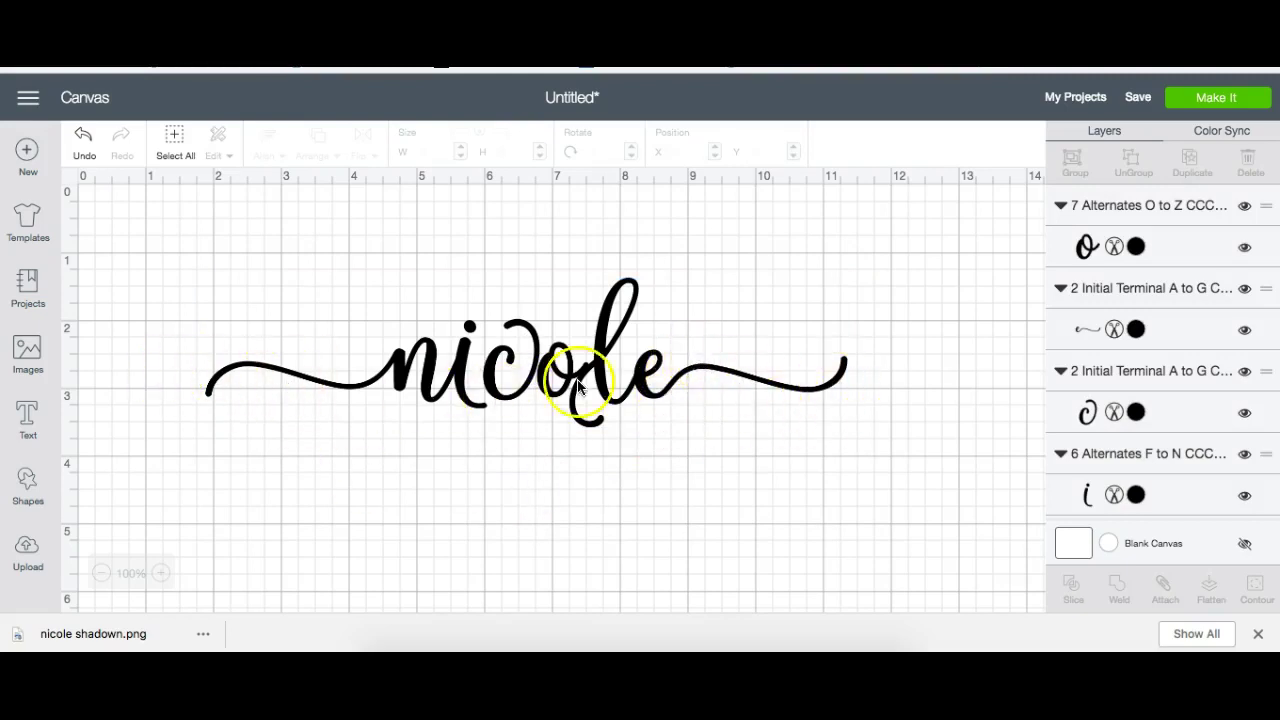
- Nudge the l, c, and the swash with 'nic' closer together, then select all pieces
{"action": "left_click", "coordinate": [607, 370]}
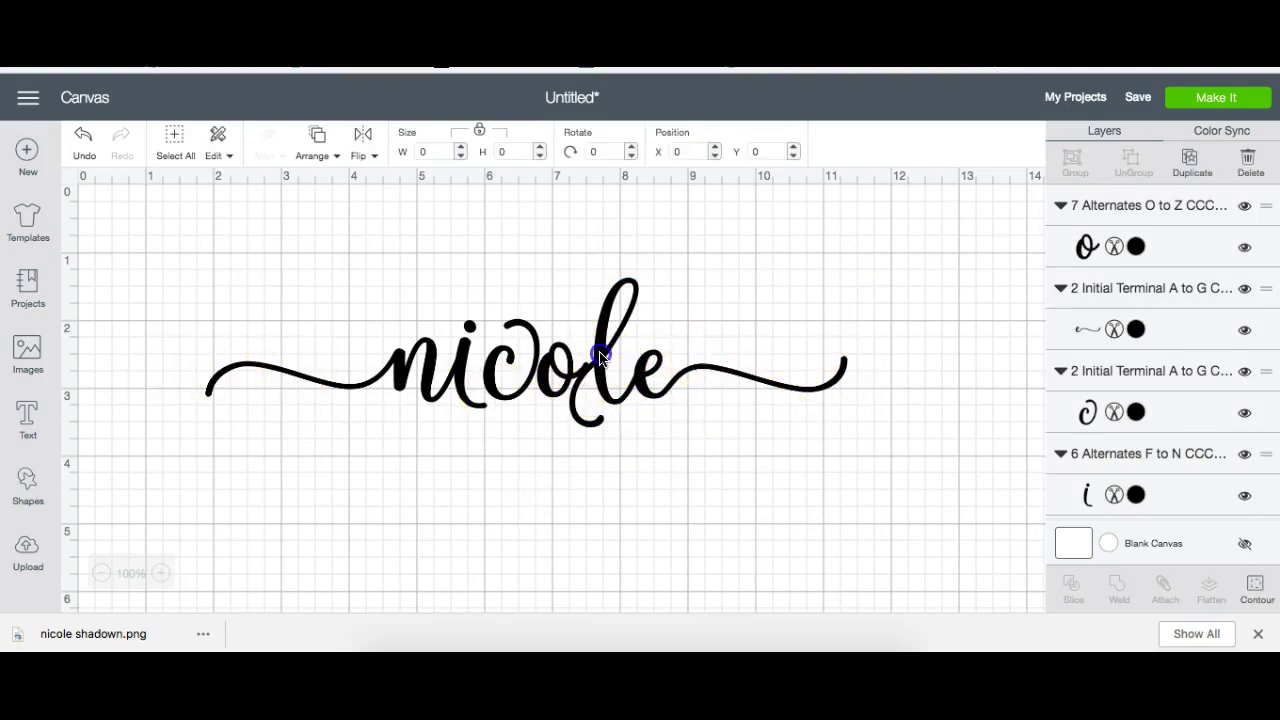
{"action": "left_click_drag", "start_coordinate": [596, 357], "coordinate": [594, 357]}
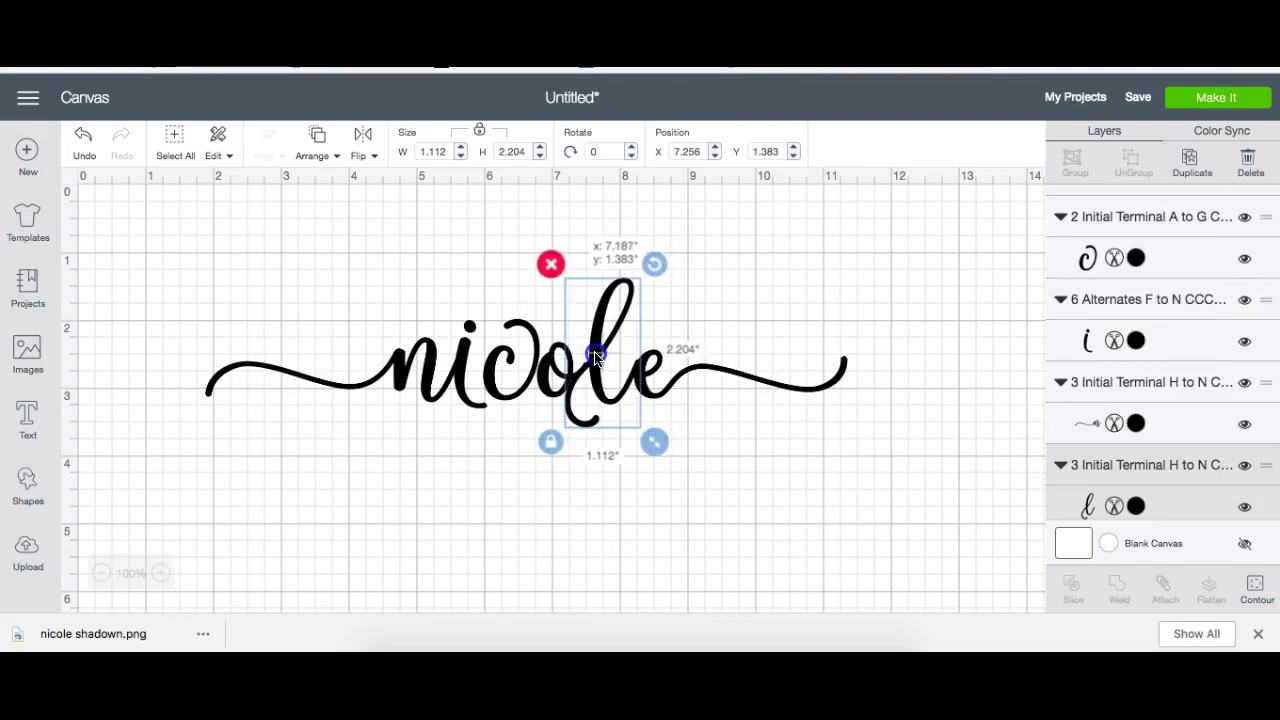
{"action": "left_click", "coordinate": [655, 385]}
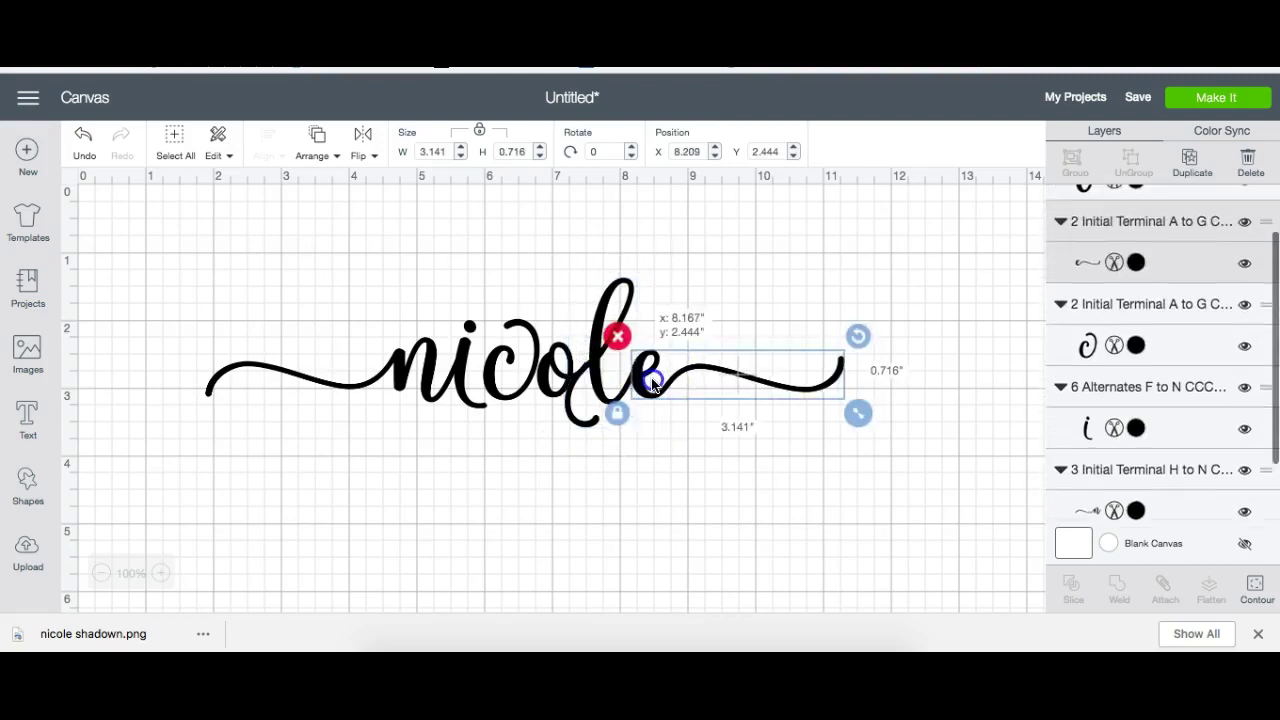
{"action": "left_click", "coordinate": [749, 485]}
{"action": "left_click_drag", "start_coordinate": [494, 372], "coordinate": [490, 386]}
{"action": "left_click", "coordinate": [744, 459]}
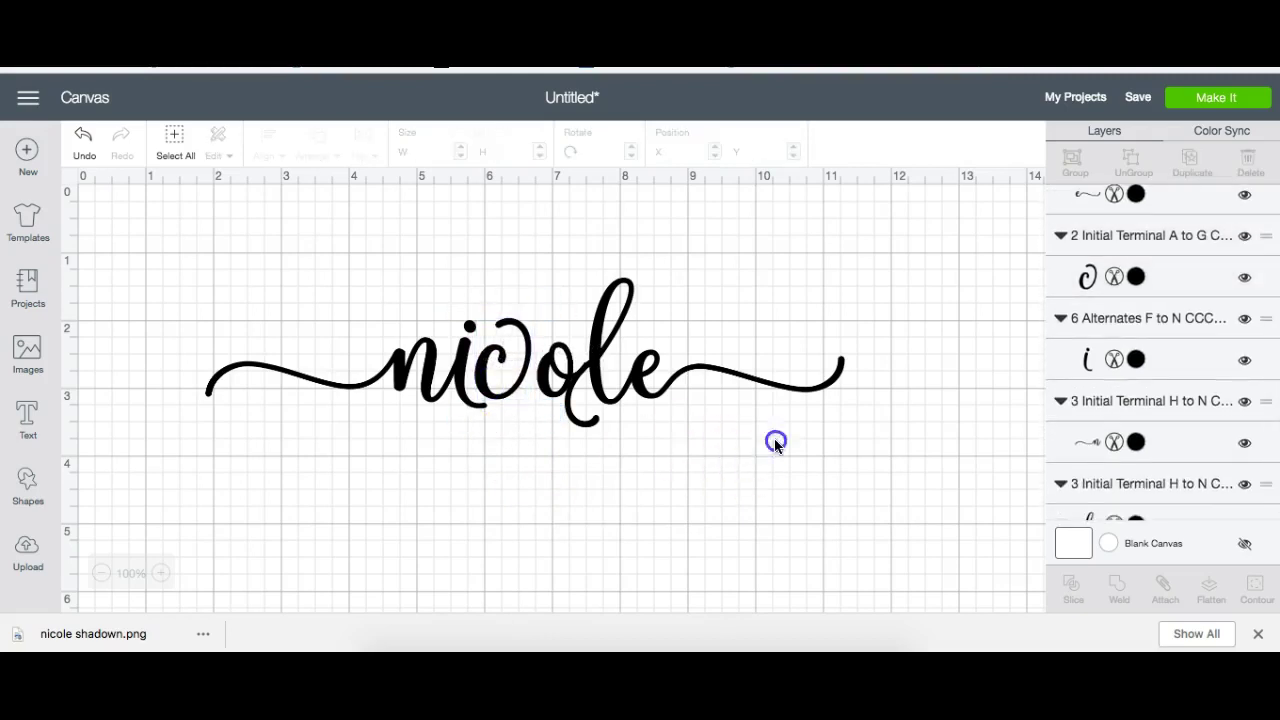
{"action": "left_click_drag", "start_coordinate": [774, 443], "coordinate": [620, 379]}
{"action": "left_click_drag", "start_coordinate": [548, 454], "coordinate": [340, 348]}
{"action": "left_click_drag", "start_coordinate": [447, 370], "coordinate": [314, 323]}
{"action": "left_click", "coordinate": [464, 469]}
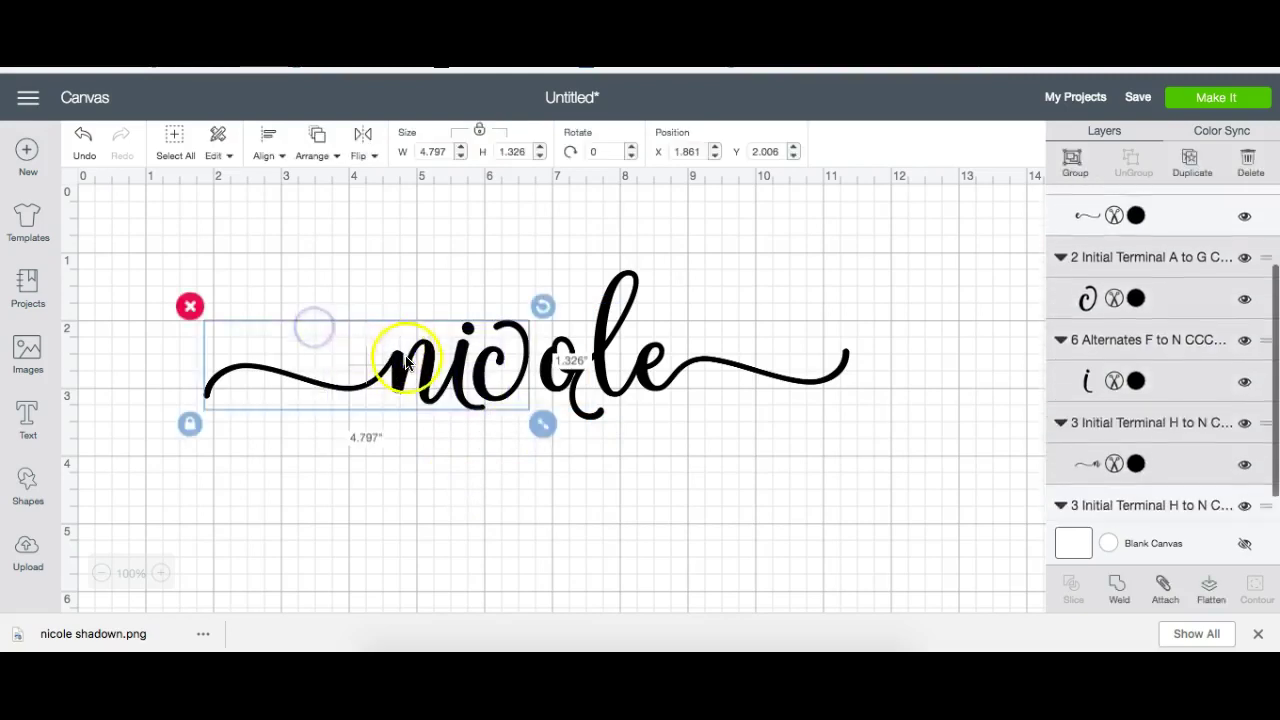
{"action": "left_click_drag", "start_coordinate": [408, 356], "coordinate": [417, 357]}
{"action": "left_click", "coordinate": [557, 505]}
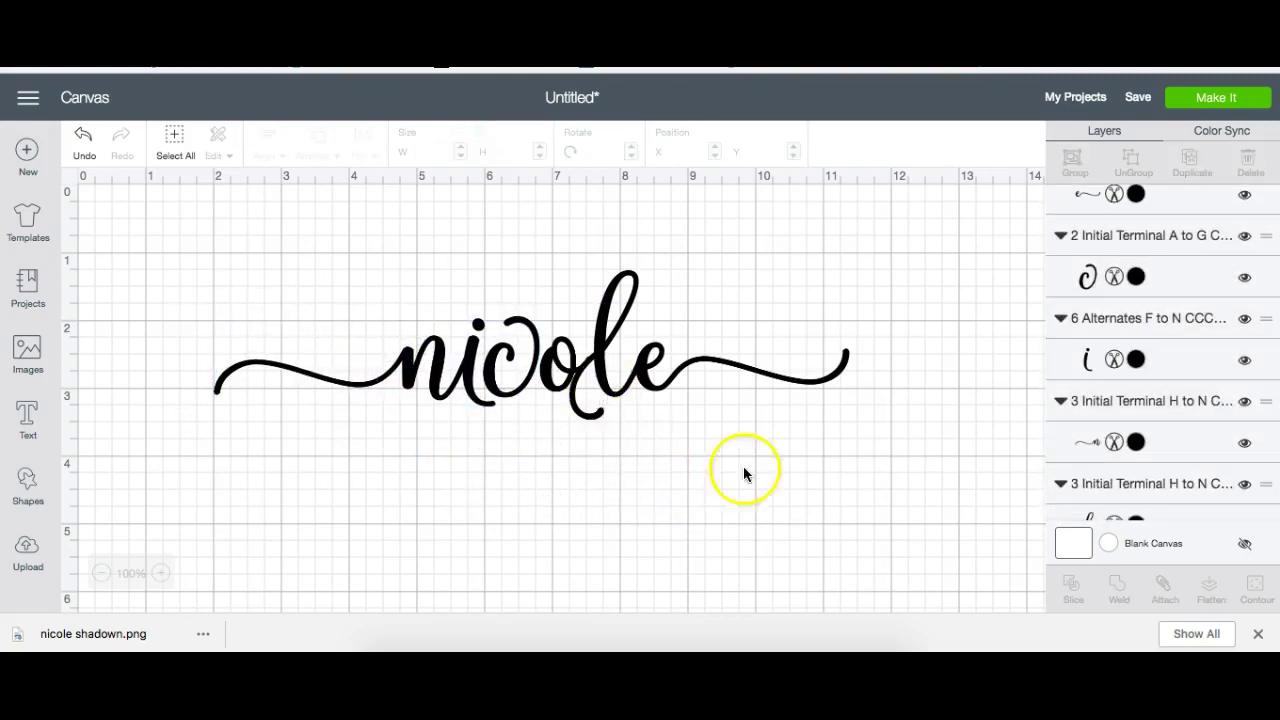
{"action": "left_click_drag", "start_coordinate": [925, 463], "coordinate": [172, 285]}
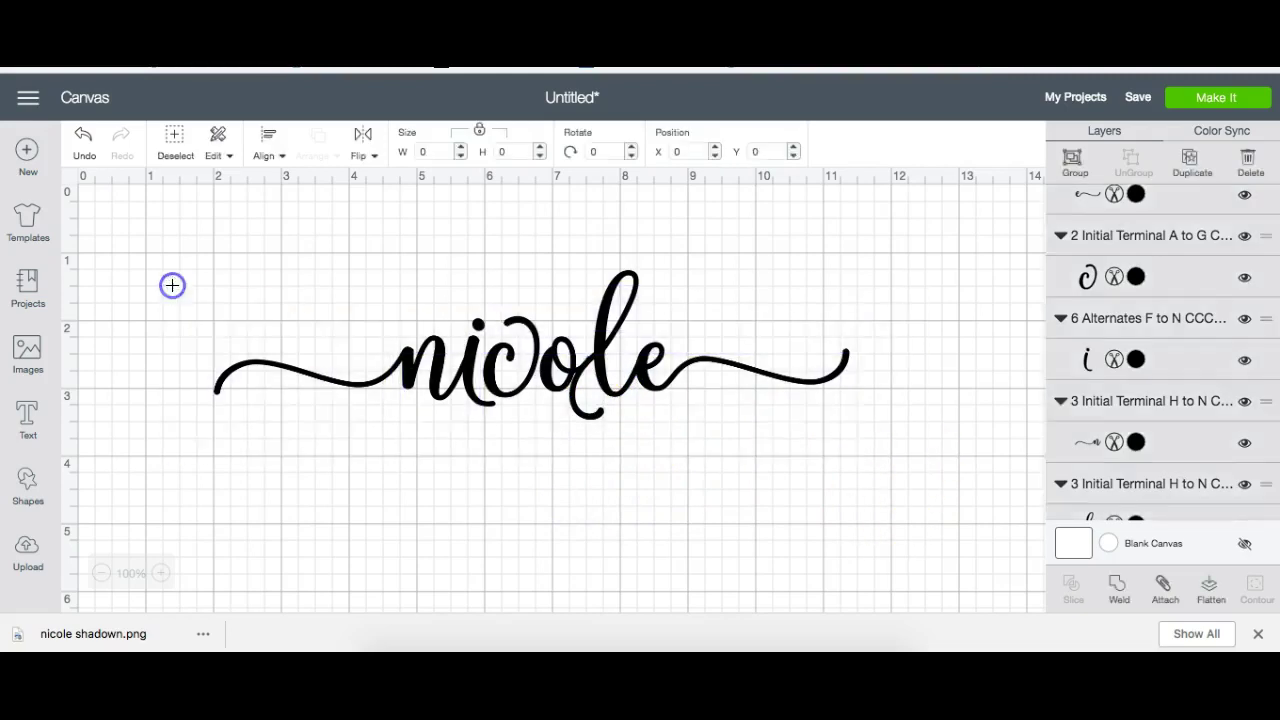
- Weld nicole into a single 9.363 × 2.204 in shape and nudge it into place
{"action": "left_click", "coordinate": [1124, 590]}
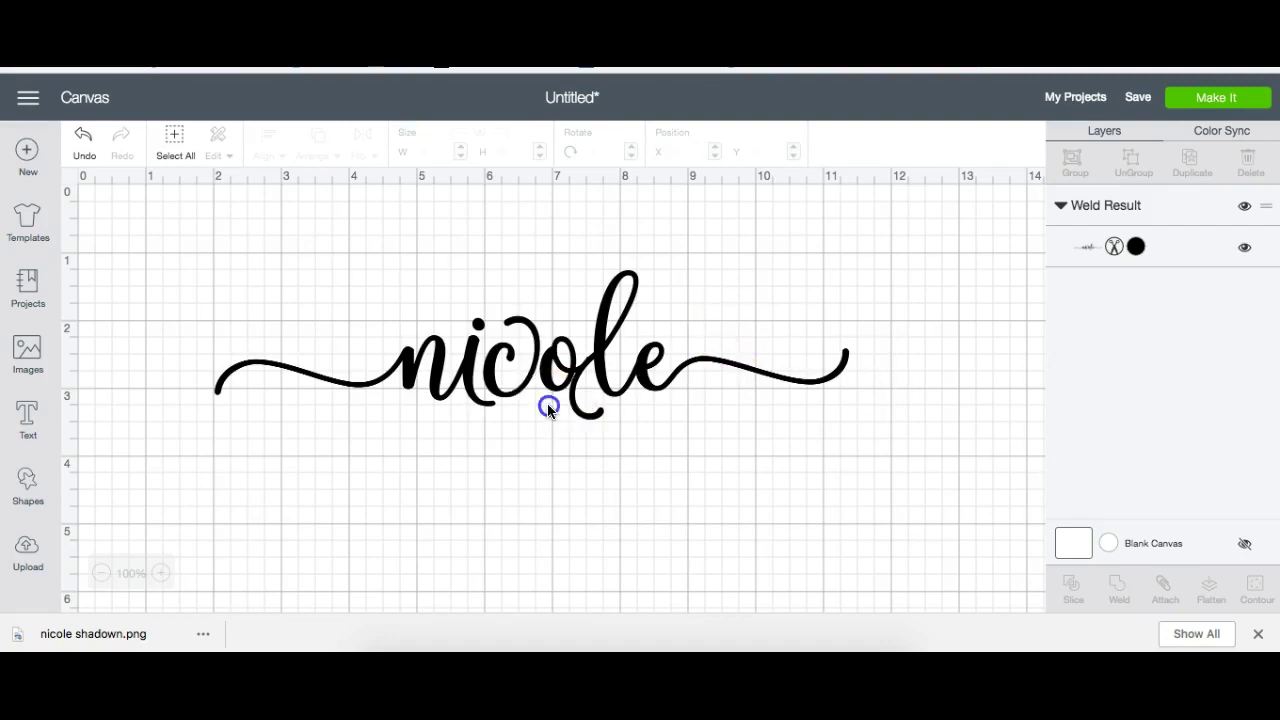
{"action": "left_click_drag", "start_coordinate": [549, 403], "coordinate": [618, 448]}
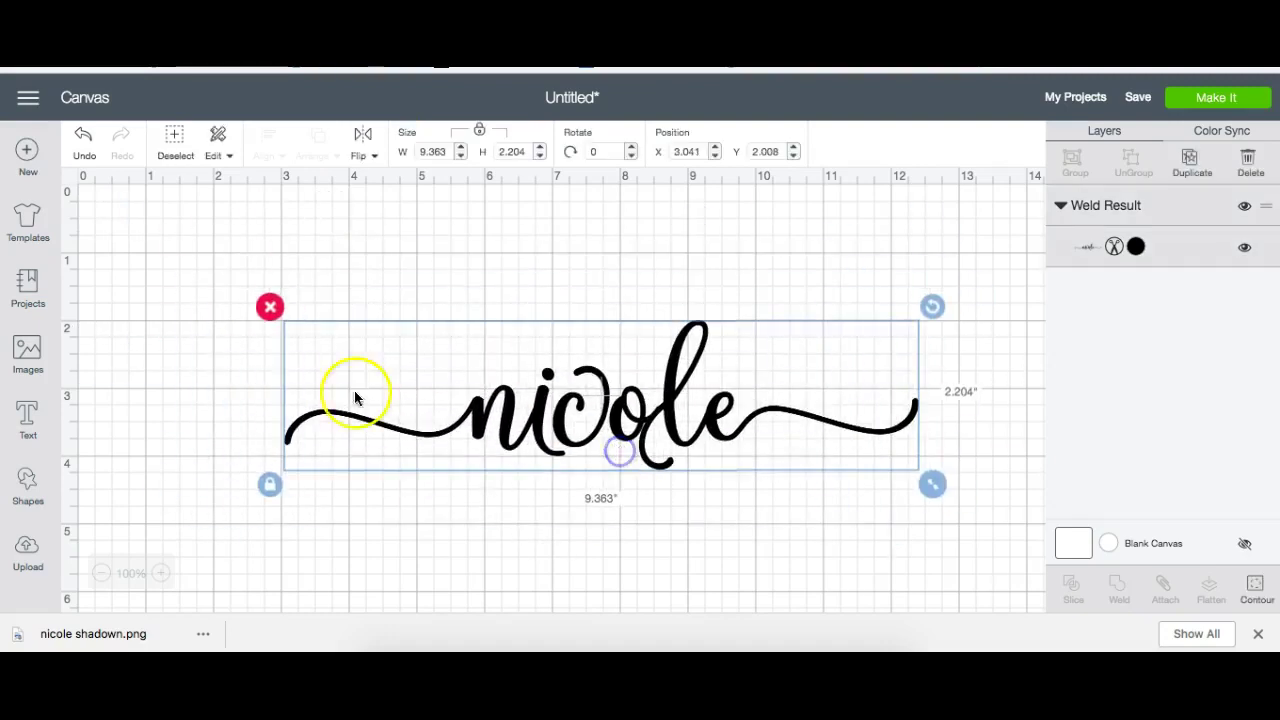
{"action": "left_click", "coordinate": [572, 199]}
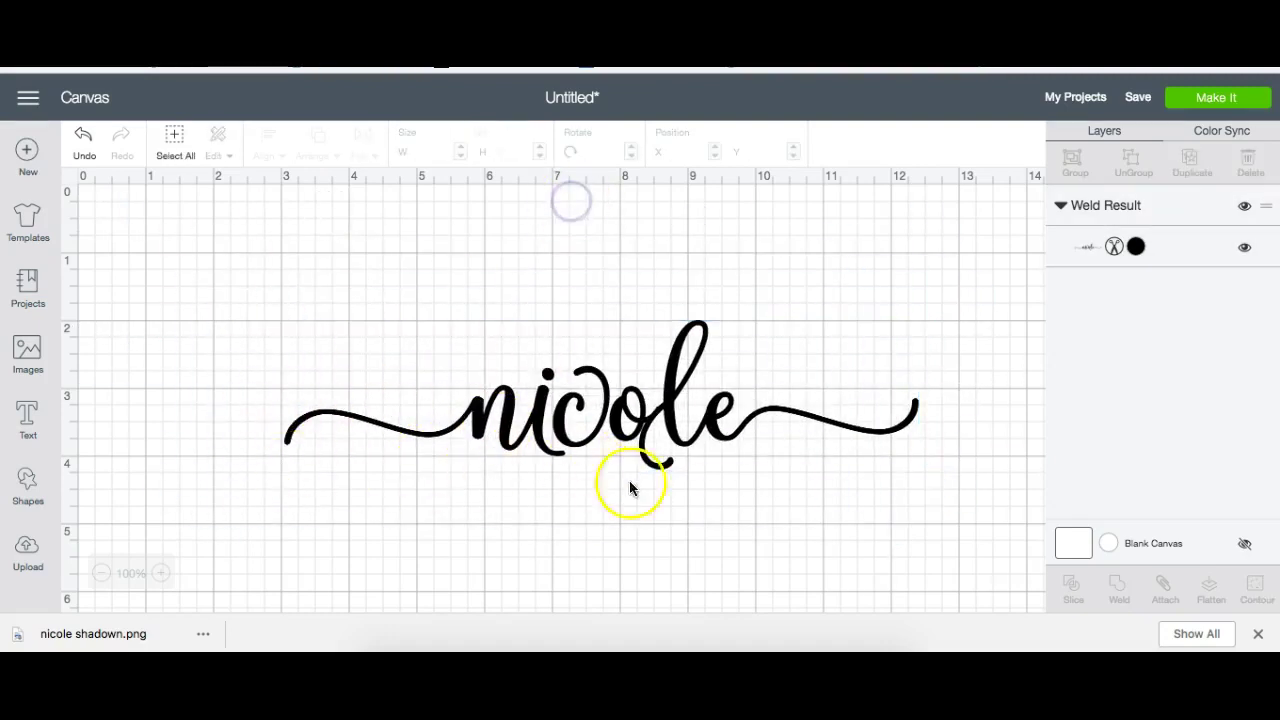
{"action": "left_click_drag", "start_coordinate": [776, 416], "coordinate": [675, 396]}
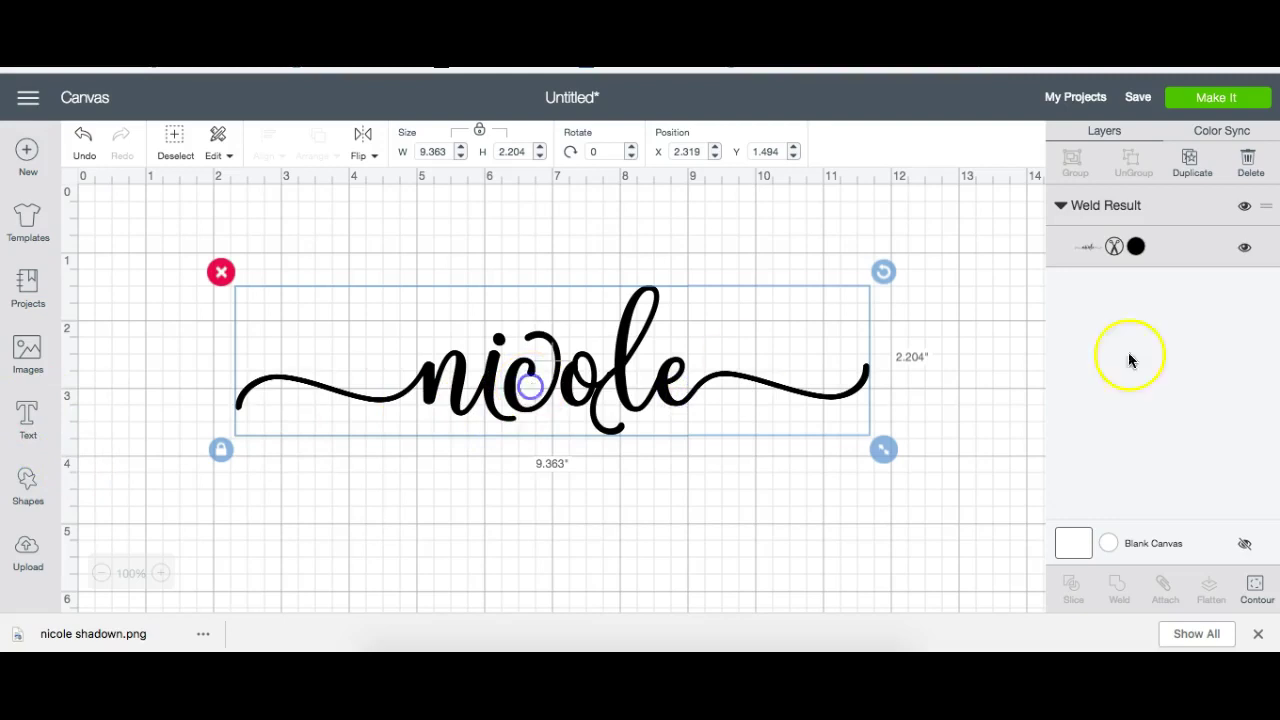
- Add an Alexandria Script 'N' text over nicole and enlarge it to about 3.1×4.6 inches
{"action": "left_click", "coordinate": [40, 430]}
{"action": "type", "text": "N"}
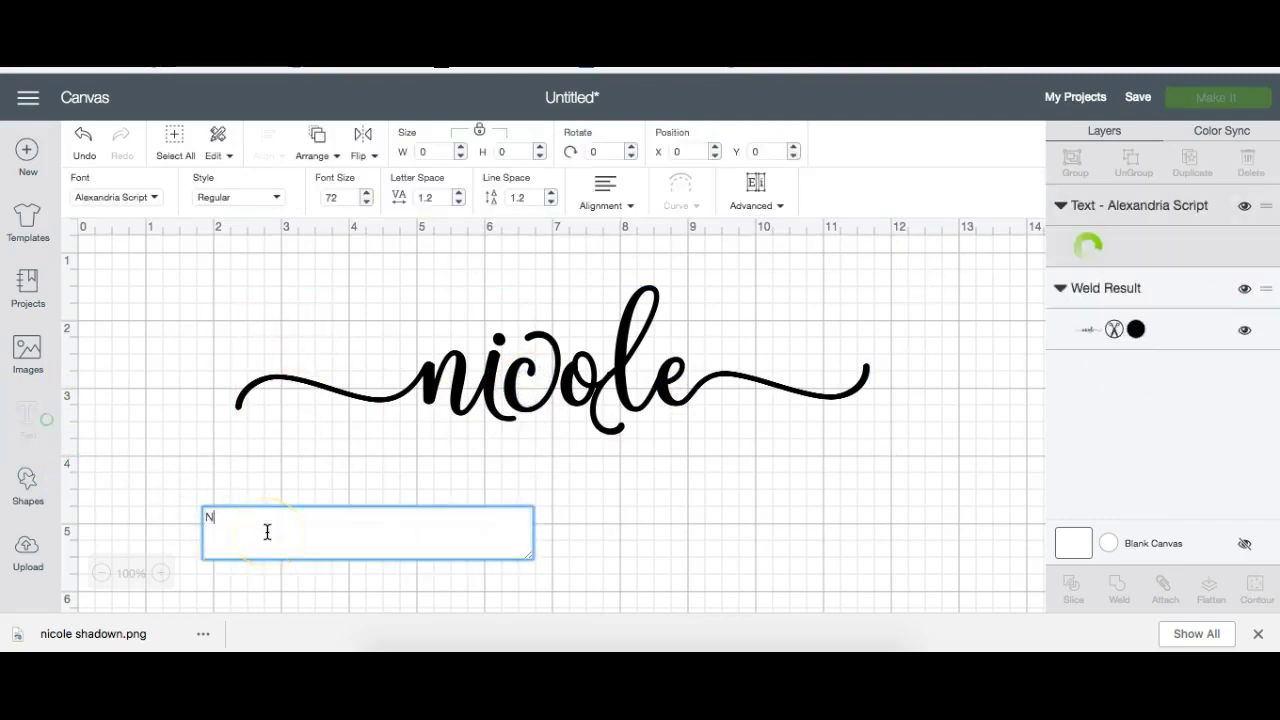
{"action": "left_click_drag", "start_coordinate": [248, 537], "coordinate": [717, 566]}
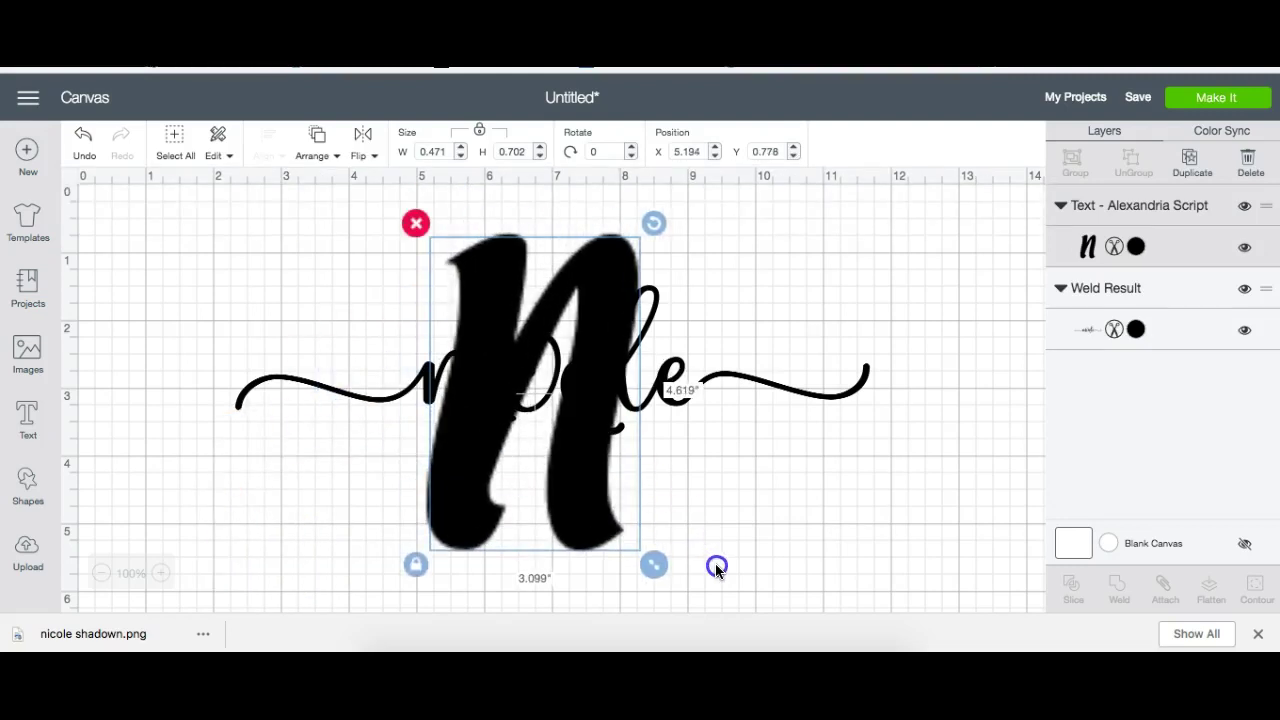
{"action": "left_click_drag", "start_coordinate": [594, 509], "coordinate": [610, 503]}
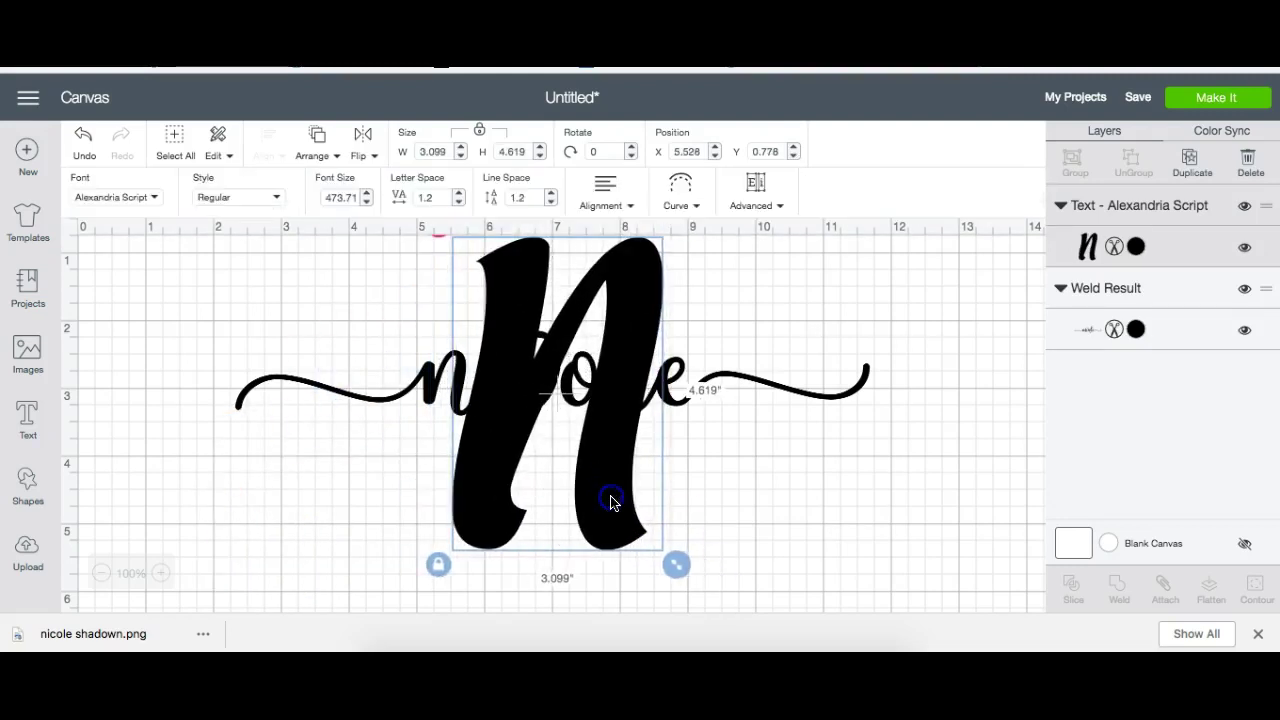
- Bring the welded nicole in front of the N and widen it to 10.044 inches
{"action": "left_click", "coordinate": [750, 378]}
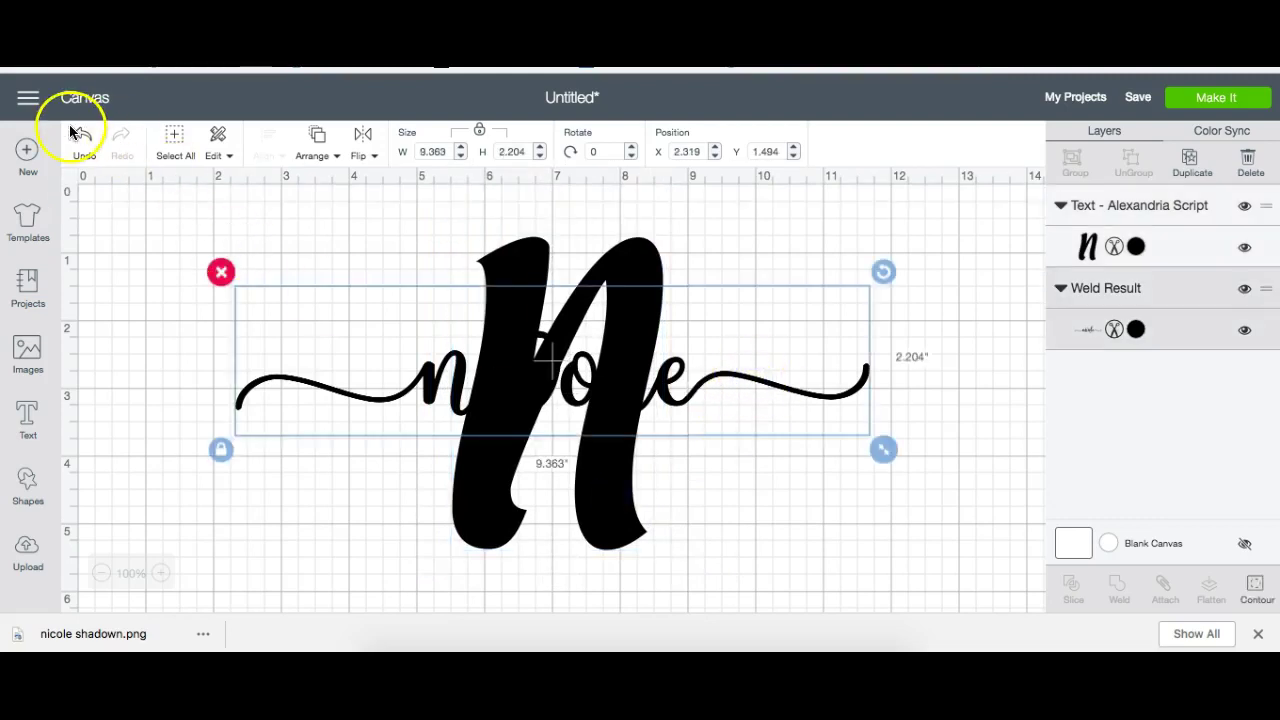
{"action": "left_click", "coordinate": [320, 150]}
{"action": "left_click", "coordinate": [309, 262]}
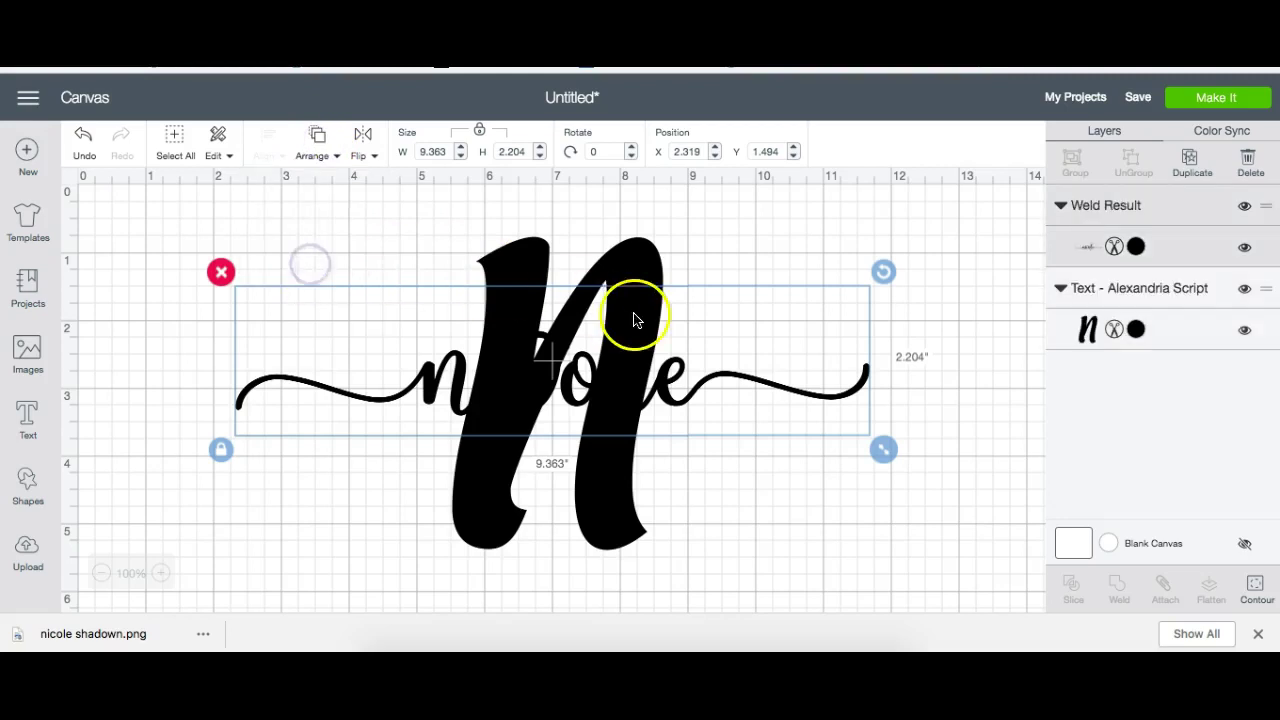
{"action": "left_click_drag", "start_coordinate": [887, 455], "coordinate": [934, 481]}
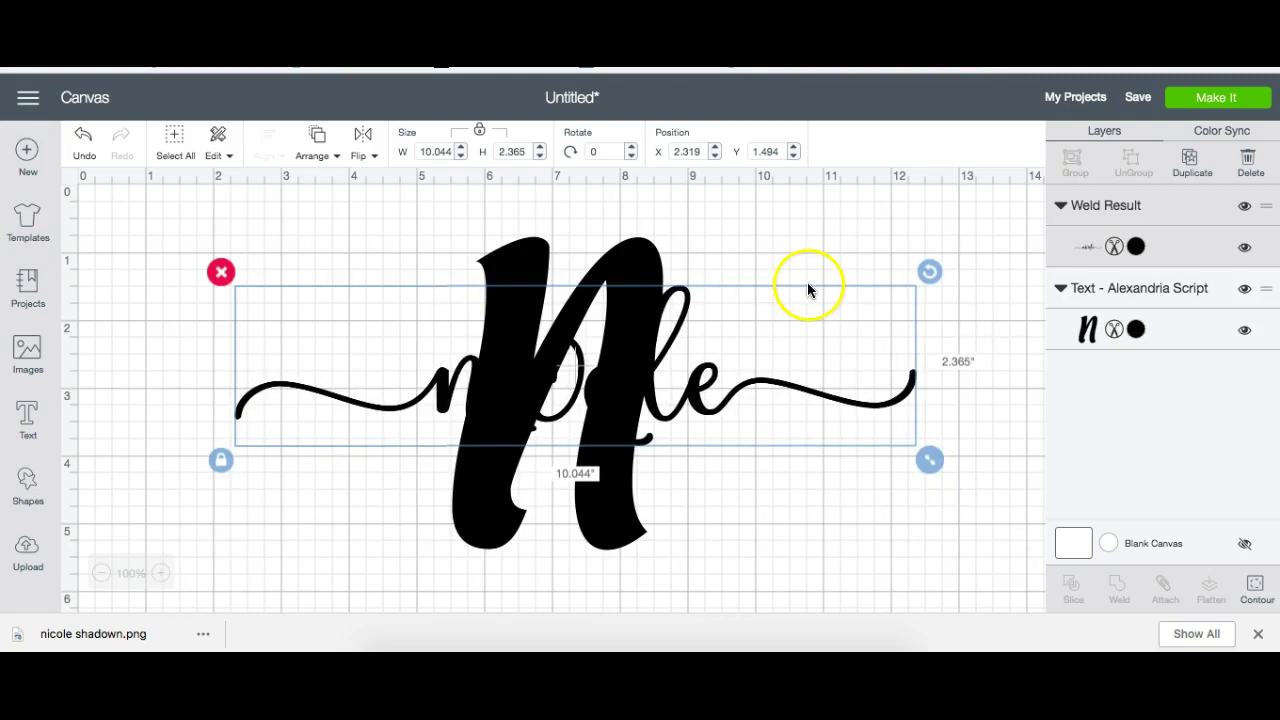
- Colour the welded nicole lavender and shrink it to 9.572 inches wide
{"action": "left_click", "coordinate": [1136, 251]}
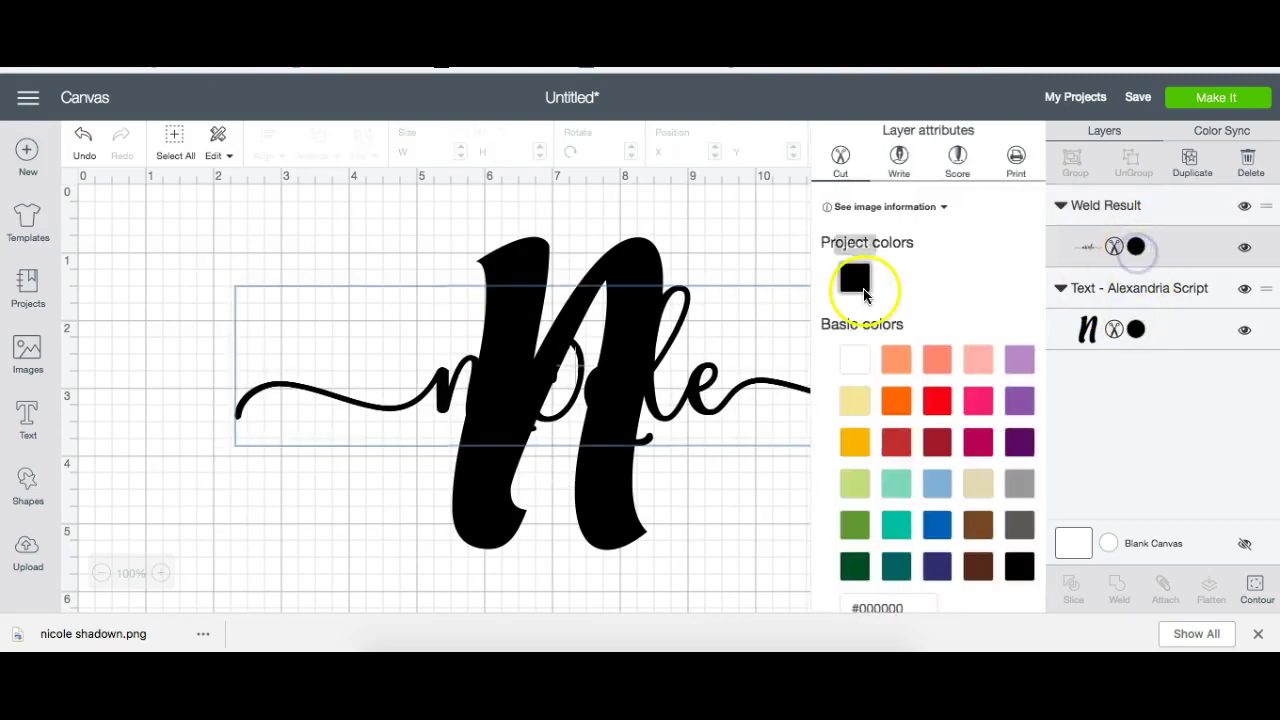
{"action": "left_click", "coordinate": [665, 397]}
{"action": "left_click_drag", "start_coordinate": [920, 476], "coordinate": [890, 469]}
- Lower nicole across the bottom part of the black N, then deselect it
{"action": "left_click", "coordinate": [716, 385]}
{"action": "left_click_drag", "start_coordinate": [716, 385], "coordinate": [728, 402]}
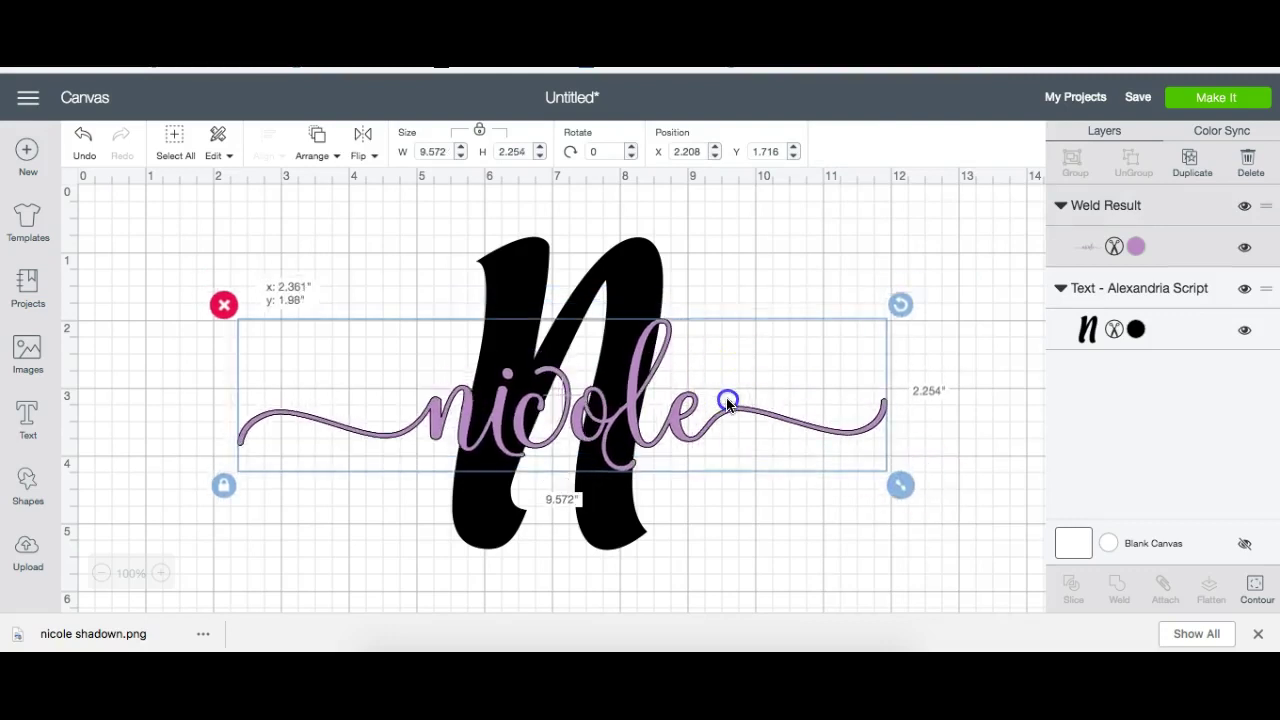
{"action": "left_click", "coordinate": [740, 263]}
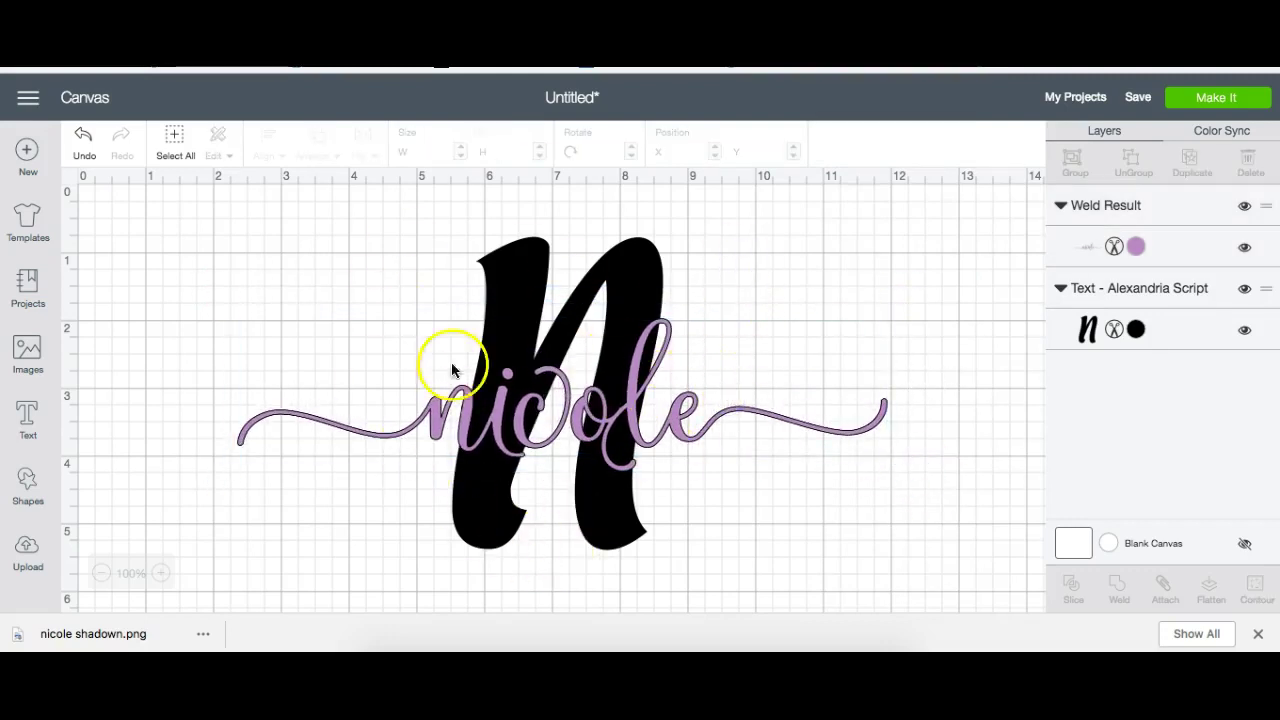